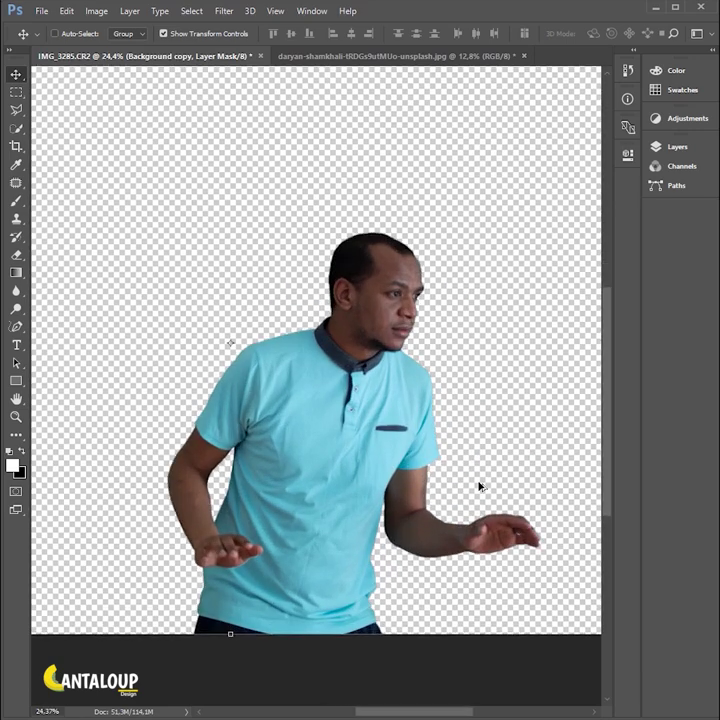
- Drag the cut-out man into the street photo and scale him down to about 54%
{"action": "left_click_drag", "start_coordinate": [310, 385], "coordinate": [335, 405]}
{"action": "left_click_drag", "start_coordinate": [549, 175], "coordinate": [524, 302]}
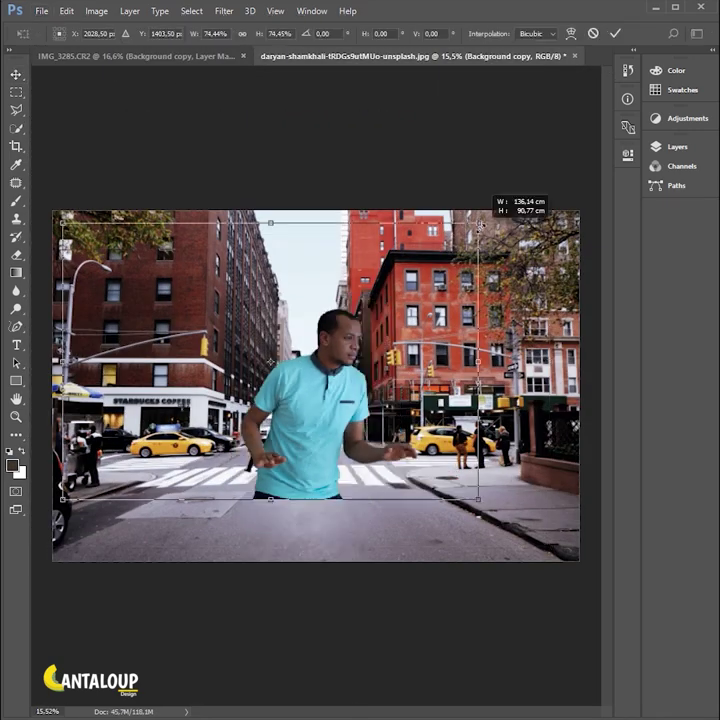
{"action": "key", "text": "Return"}
- Crop the street scene to a 1:1 square and paste in the golden light swirl
{"action": "key", "text": "c"}
{"action": "left_click", "coordinate": [75, 34]}
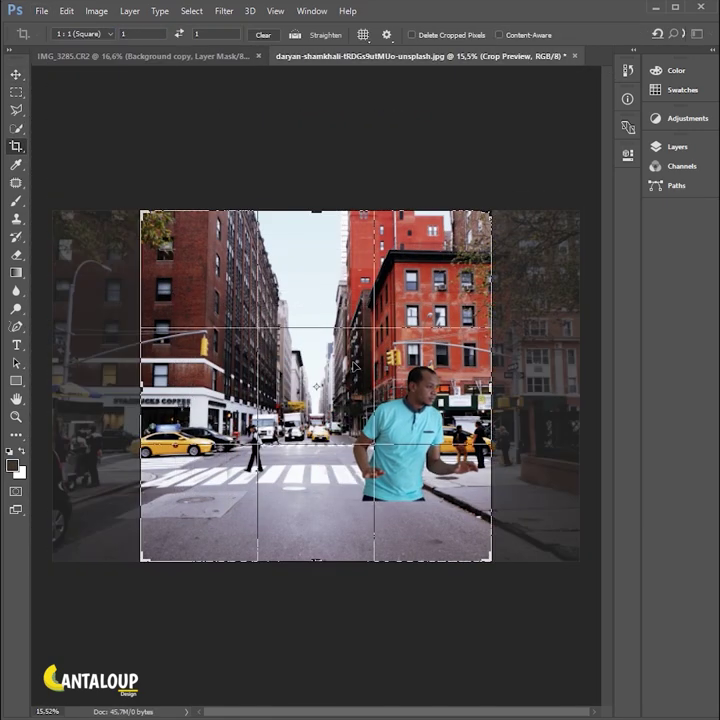
{"action": "left_click_drag", "start_coordinate": [300, 400], "coordinate": [316, 400]}
{"action": "key", "text": "v"}
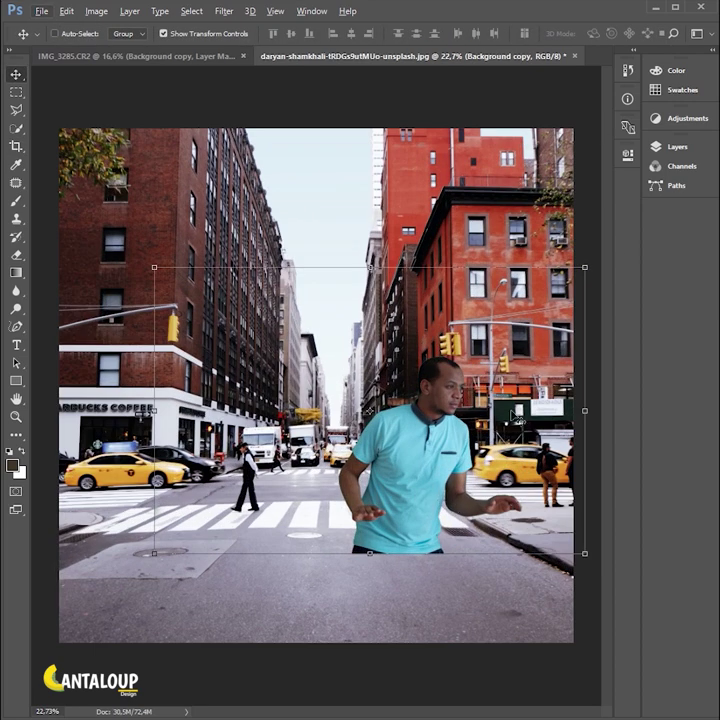
{"action": "key", "text": "ctrl+v"}
- Place the swirl as a smart object, flipped horizontally and scaled around the man's waist
{"action": "left_click", "coordinate": [708, 225]}
{"action": "left_click_drag", "start_coordinate": [313, 394], "coordinate": [426, 538]}
{"action": "right_click", "coordinate": [414, 333]}
{"action": "left_click", "coordinate": [442, 524]}
{"action": "scroll", "coordinate": [442, 524], "scroll_direction": "up", "scroll_amount": 2}
{"action": "left_click_drag", "start_coordinate": [560, 676], "coordinate": [437, 567]}
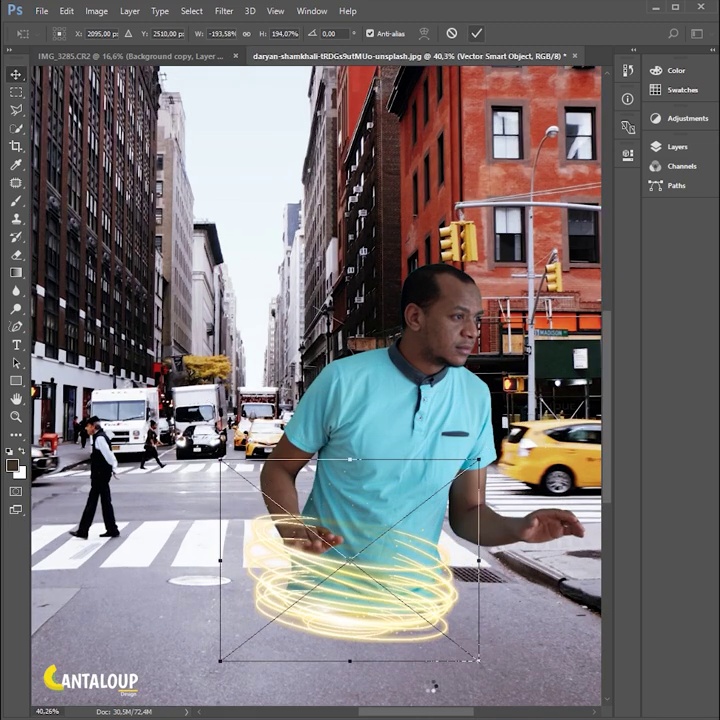
{"action": "key", "text": "Return"}
- Duplicate the man layer above the swirl and ready a black brush on its mask
{"action": "scroll", "coordinate": [349, 648], "scroll_direction": "up", "scroll_amount": 3}
{"action": "left_click", "coordinate": [664, 146]}
{"action": "left_click", "coordinate": [542, 252]}
{"action": "key", "text": "b"}
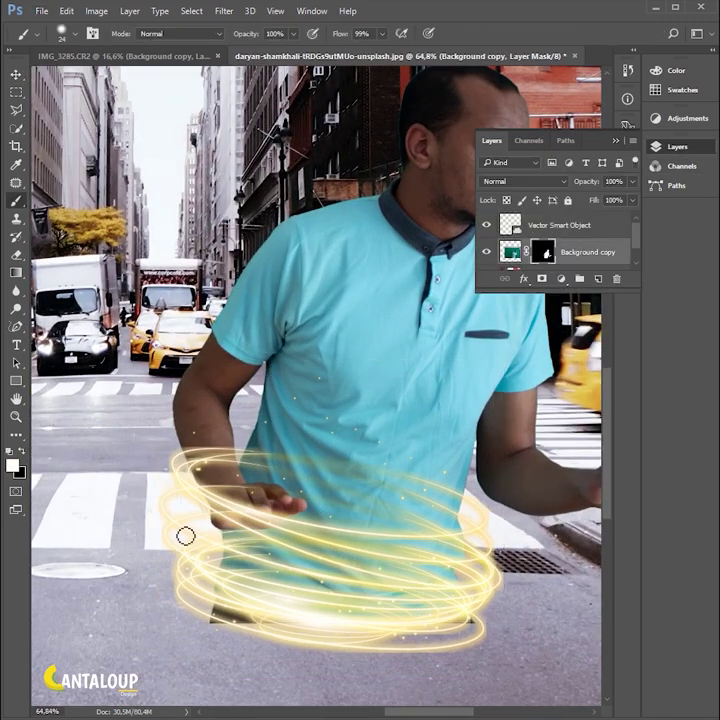
{"action": "key", "text": "x"}
{"action": "scroll", "coordinate": [420, 638], "scroll_direction": "up", "scroll_amount": 1}
{"action": "key", "text": "ctrl+j"}
{"action": "key", "text": "ctrl+shift+bracketright"}
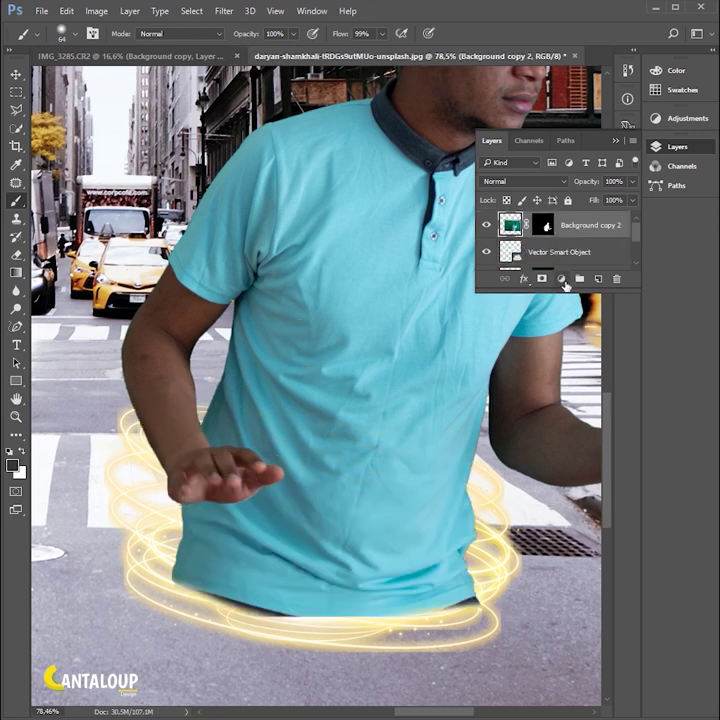
- Adjust the brush size and swap black and white while masking the swirl's back half
{"action": "scroll", "coordinate": [246, 469], "scroll_direction": "up", "scroll_amount": 1}
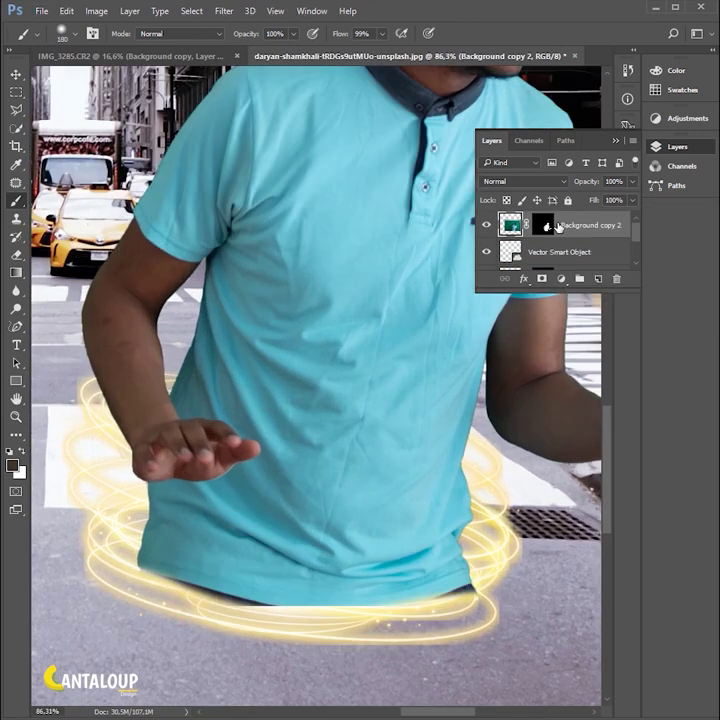
{"action": "scroll", "coordinate": [380, 550], "scroll_direction": "down", "scroll_amount": 1}
{"action": "key", "text": "bracketright"}
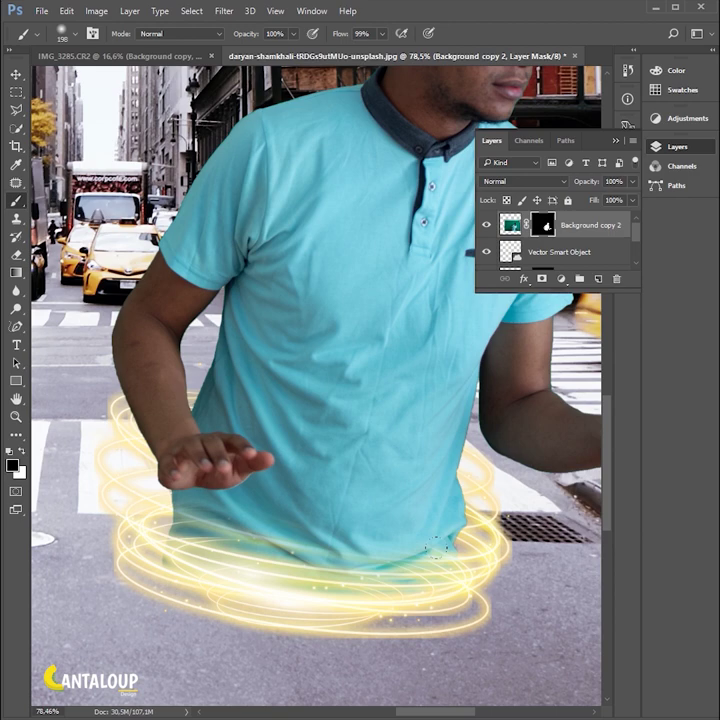
{"action": "scroll", "coordinate": [223, 522], "scroll_direction": "up", "scroll_amount": 3}
{"action": "scroll", "coordinate": [223, 522], "scroll_direction": "up", "scroll_amount": 3}
{"action": "key", "text": "x"}
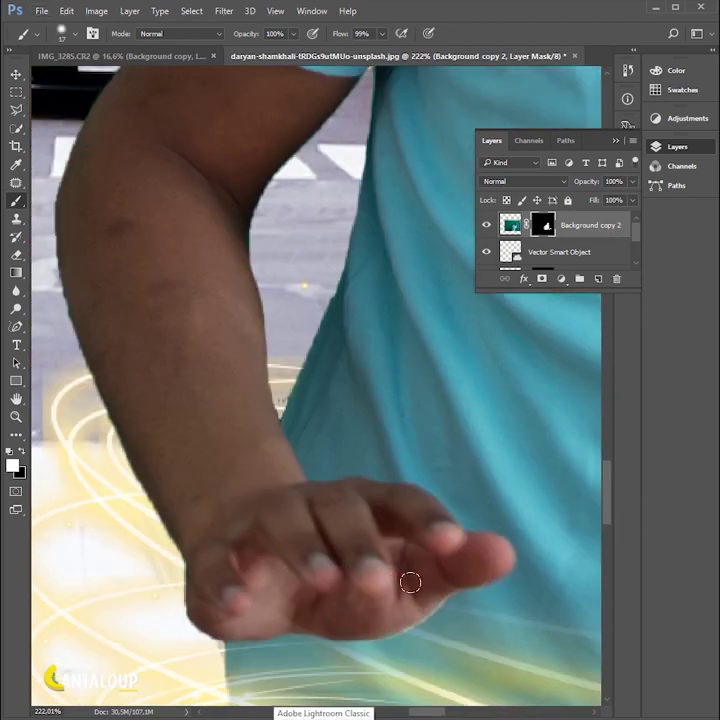
{"action": "scroll", "coordinate": [293, 514], "scroll_direction": "down", "scroll_amount": 6}
{"action": "scroll", "coordinate": [194, 548], "scroll_direction": "up", "scroll_amount": 8}
{"action": "scroll", "coordinate": [194, 548], "scroll_direction": "down", "scroll_amount": 6}
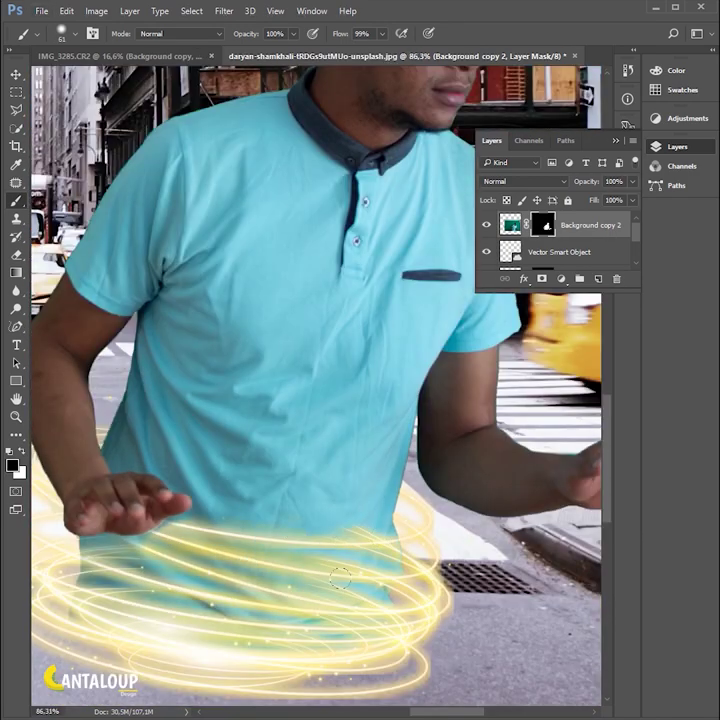
{"action": "scroll", "coordinate": [338, 508], "scroll_direction": "up", "scroll_amount": 3}
{"action": "left_click_drag", "start_coordinate": [338, 508], "coordinate": [366, 498]}
{"action": "key", "text": "x"}
- Paint the mask around the man's hand, then paste the fiery light rings as a smart object
{"action": "left_click_drag", "start_coordinate": [65, 486], "coordinate": [310, 484]}
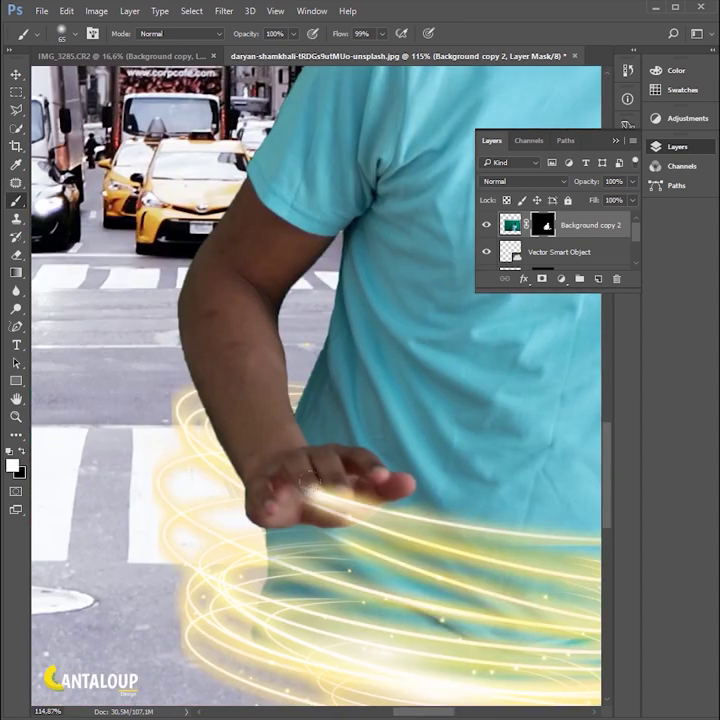
{"action": "scroll", "coordinate": [266, 496], "scroll_direction": "up", "scroll_amount": 5}
{"action": "left_click_drag", "start_coordinate": [320, 588], "coordinate": [307, 588]}
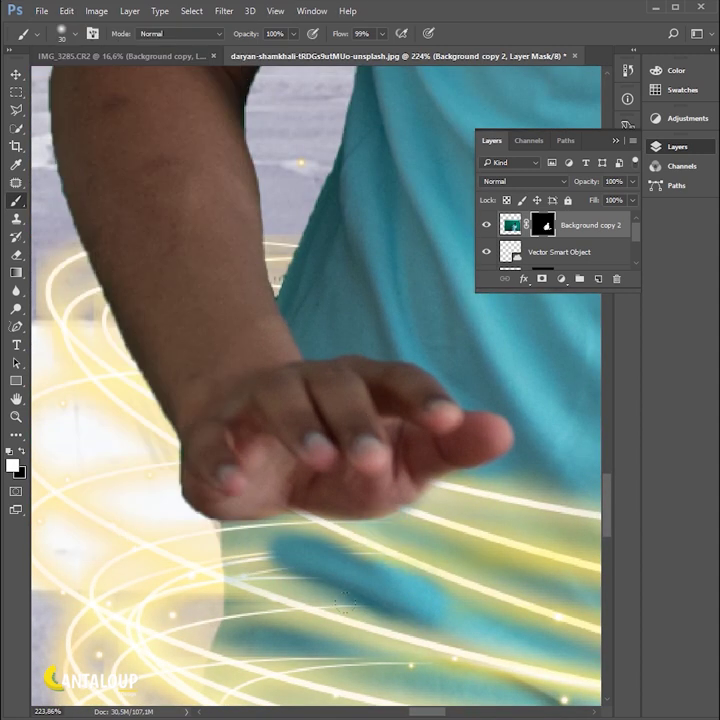
{"action": "left_click_drag", "start_coordinate": [474, 585], "coordinate": [249, 457]}
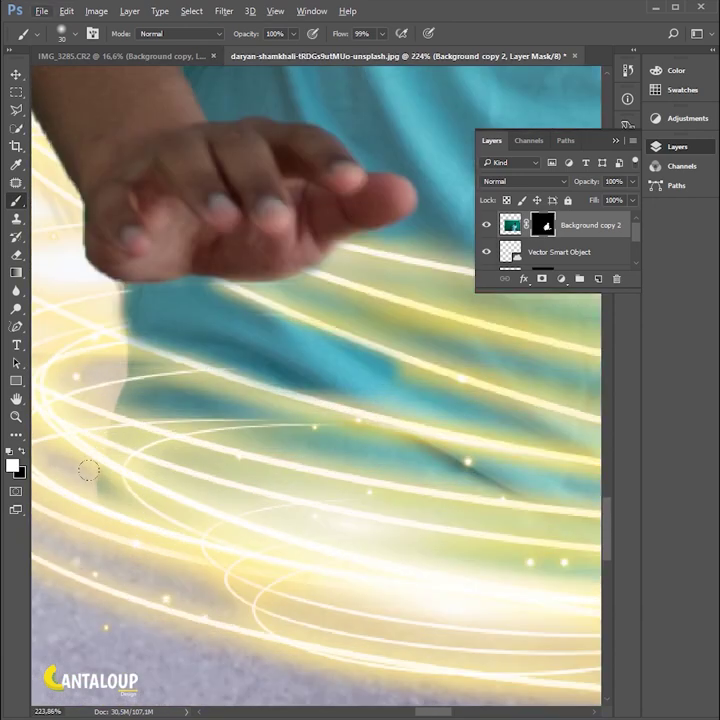
{"action": "left_click_drag", "start_coordinate": [85, 469], "coordinate": [110, 500]}
{"action": "key", "text": "ctrl+0"}
{"action": "scroll", "coordinate": [456, 555], "scroll_direction": "down", "scroll_amount": 3}
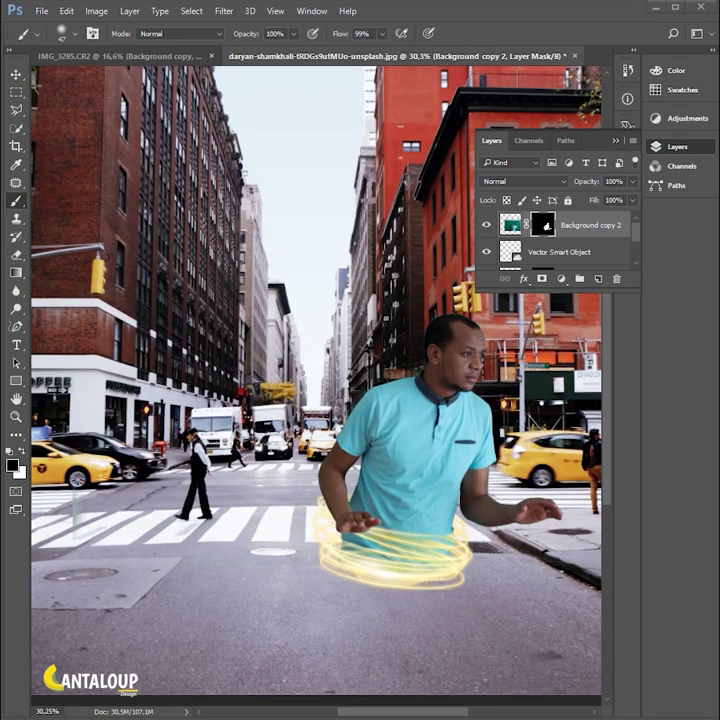
{"action": "key", "text": "ctrl+v"}
{"action": "key", "text": "Return"}
- Move and enlarge the fiery rings over the man's hands in Lighten blend mode
{"action": "scroll", "coordinate": [395, 590], "scroll_direction": "up", "scroll_amount": 2}
{"action": "left_click_drag", "start_coordinate": [370, 546], "coordinate": [447, 578]}
{"action": "left_click", "coordinate": [522, 181]}
{"action": "left_click", "coordinate": [511, 262]}
{"action": "mouse_move", "coordinate": [492, 597]}
{"action": "left_mouse_down"}
{"action": "mouse_move", "coordinate": [523, 598]}
{"action": "mouse_move", "coordinate": [506, 627]}
{"action": "left_mouse_up"}
{"action": "scroll", "coordinate": [545, 190], "scroll_direction": "down", "scroll_amount": 1}
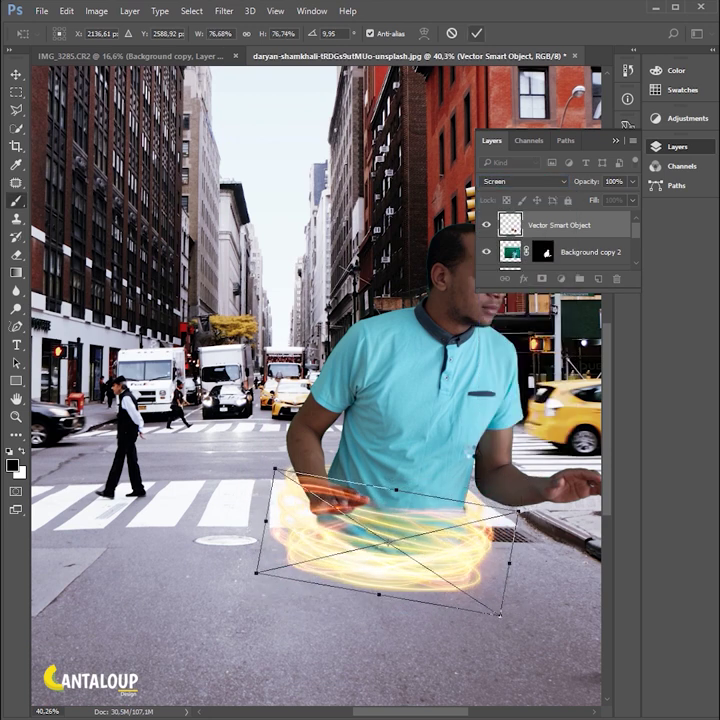
{"action": "key", "text": "Return"}
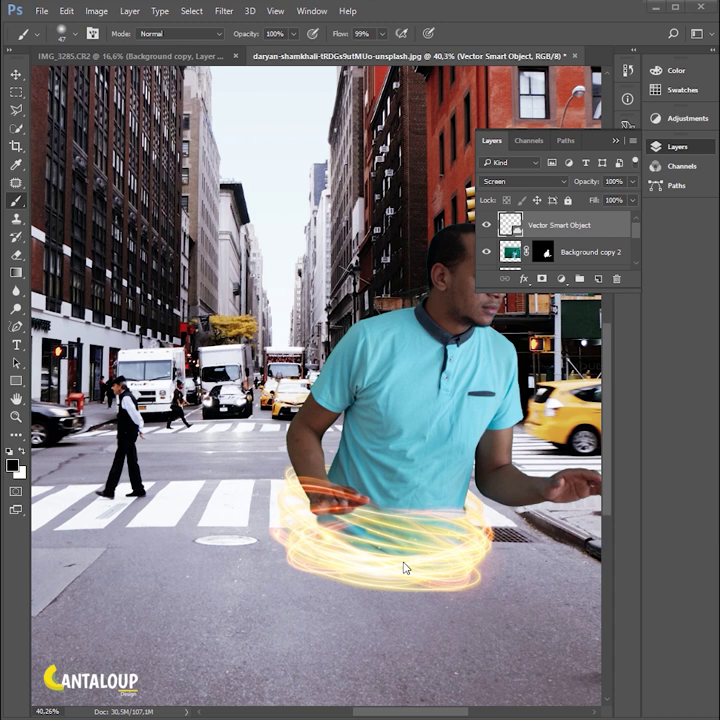
- Paste the blue ellipse, stretch it over the rings in Lighten mode, and duplicate it
{"action": "key", "text": "ctrl+v"}
{"action": "left_click", "coordinate": [530, 299]}
{"action": "mouse_move", "coordinate": [341, 398]}
{"action": "left_mouse_down"}
{"action": "mouse_move", "coordinate": [546, 541]}
{"action": "mouse_move", "coordinate": [442, 582]}
{"action": "left_mouse_up"}
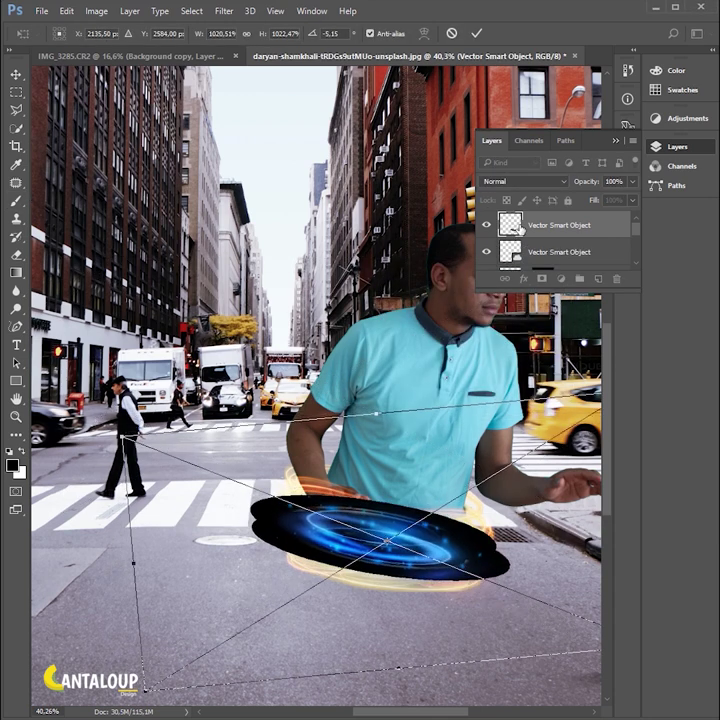
{"action": "left_click", "coordinate": [523, 181]}
{"action": "left_click", "coordinate": [503, 272]}
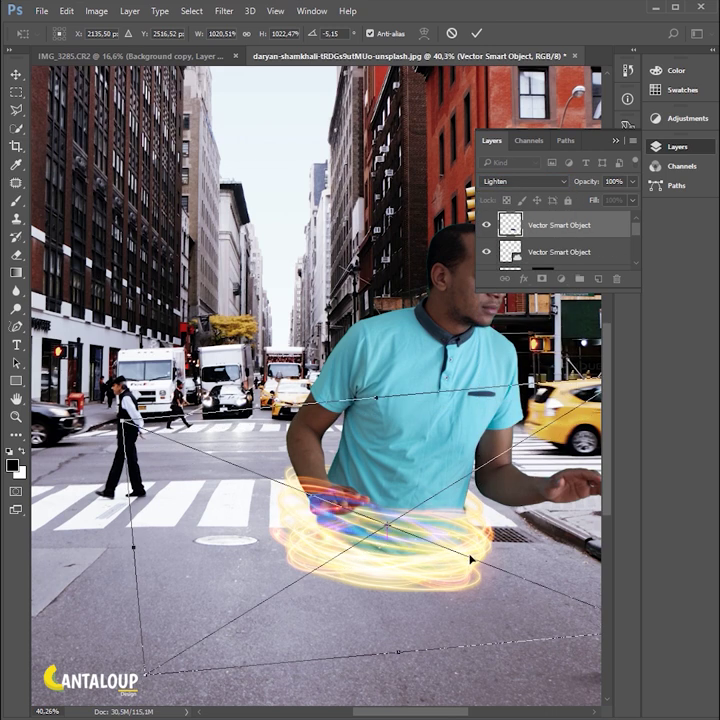
{"action": "left_click", "coordinate": [476, 33]}
{"action": "key", "text": "ctrl+j"}
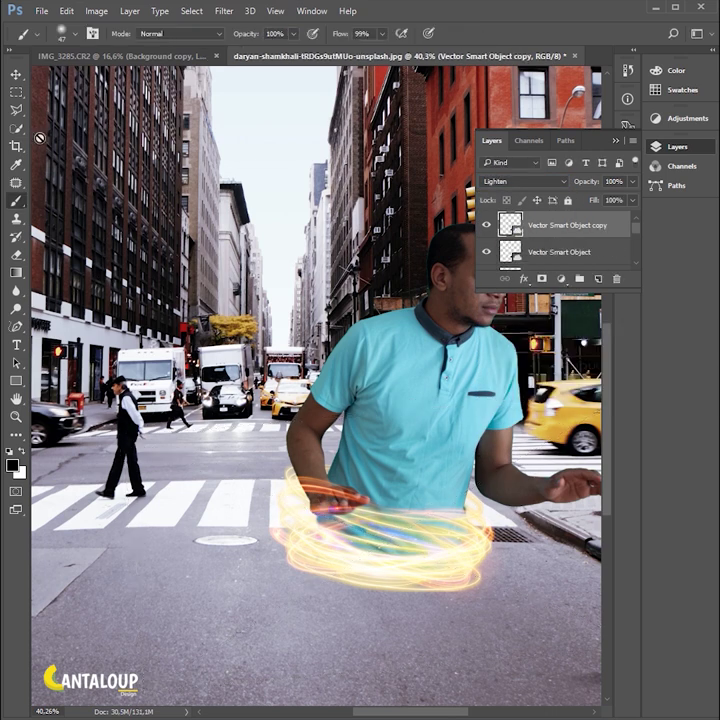
{"action": "key", "text": "v"}
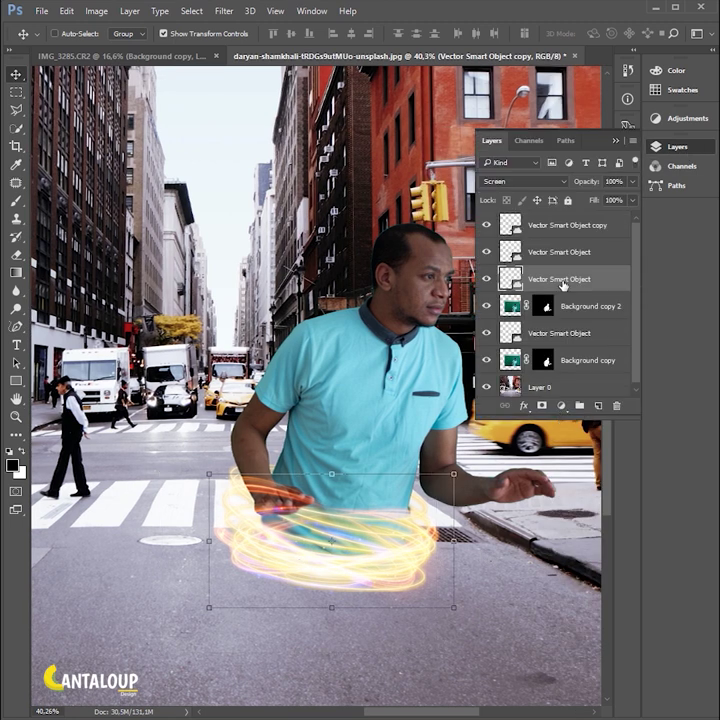
- Reorder the light layers, mask the top one, and paint out streaks crossing the hand
{"action": "mouse_move", "coordinate": [588, 237]}
{"action": "left_mouse_down"}
{"action": "mouse_move", "coordinate": [579, 329]}
{"action": "mouse_move", "coordinate": [575, 217]}
{"action": "left_mouse_up"}
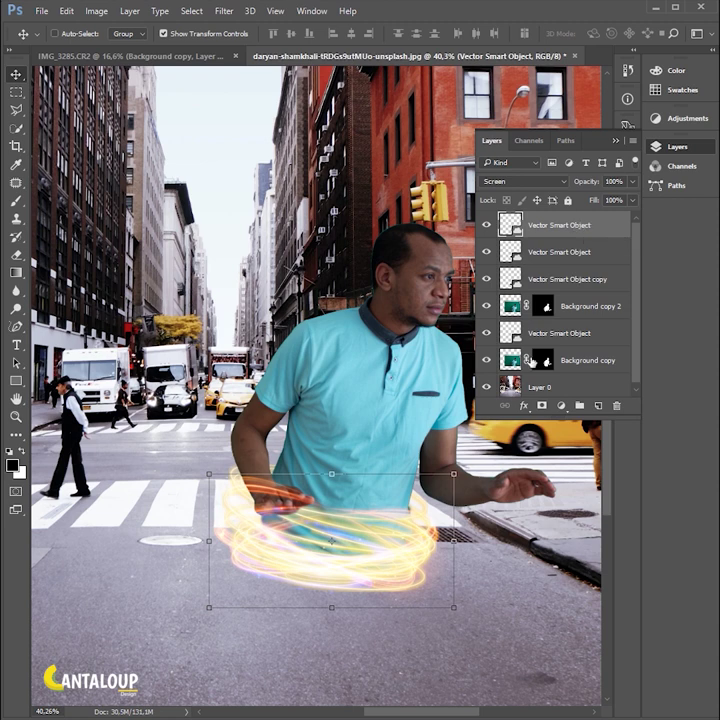
{"action": "left_click", "coordinate": [541, 405]}
{"action": "scroll", "coordinate": [249, 603], "scroll_direction": "up", "scroll_amount": 3}
{"action": "key", "text": "b"}
{"action": "scroll", "coordinate": [249, 603], "scroll_direction": "up", "scroll_amount": 2}
{"action": "left_click_drag", "start_coordinate": [380, 440], "coordinate": [246, 503]}
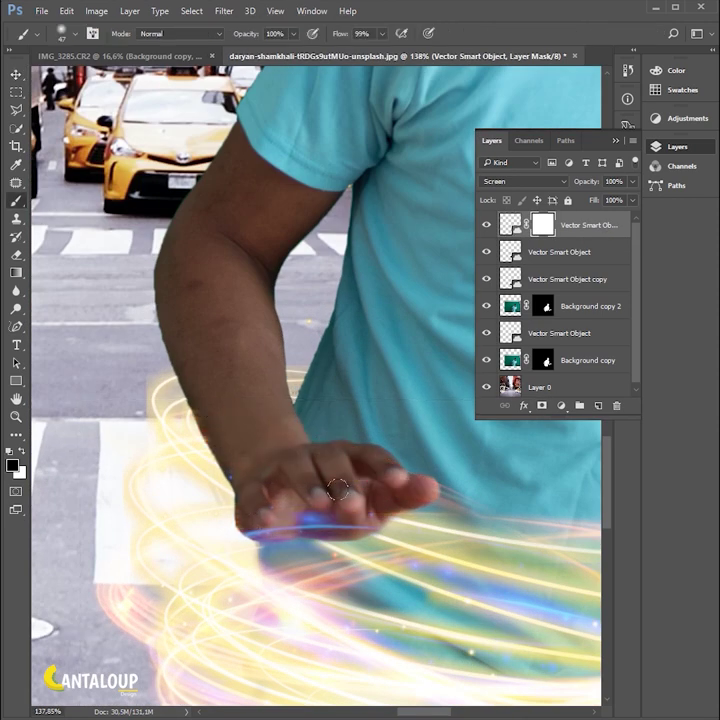
{"action": "key", "text": "ctrl+0"}
{"action": "left_click", "coordinate": [580, 306]}
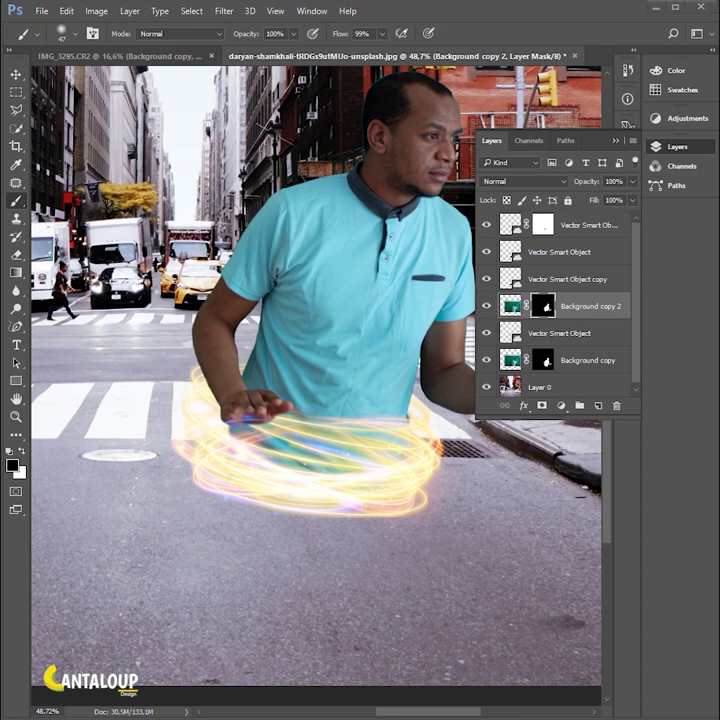
- Flip the blue flames horizontally and distort them around the man's hands
{"action": "key", "text": "ctrl+t"}
{"action": "right_click", "coordinate": [330, 381]}
{"action": "left_click", "coordinate": [370, 571]}
{"action": "left_click_drag", "start_coordinate": [487, 500], "coordinate": [410, 458]}
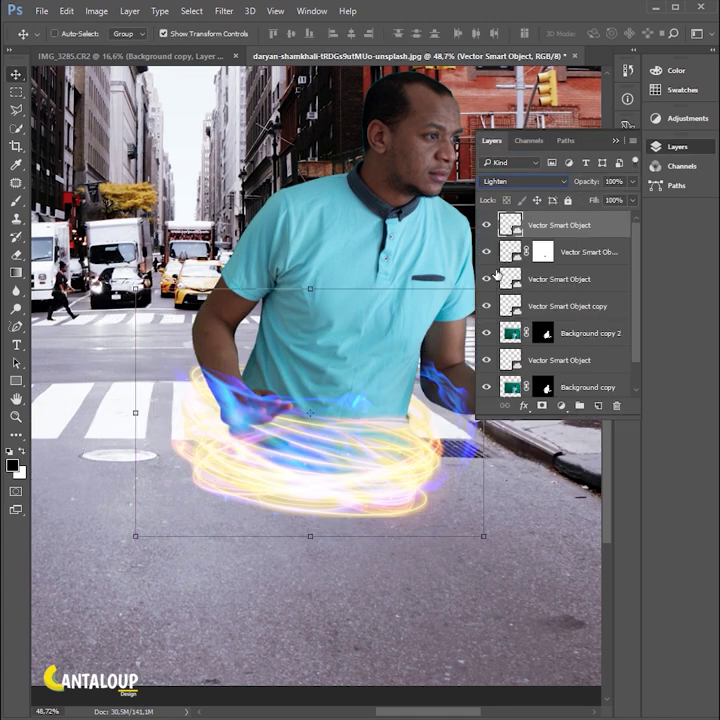
- Commit the flames' distortion and prepare a brush for the layer mask
{"action": "left_click", "coordinate": [614, 141]}
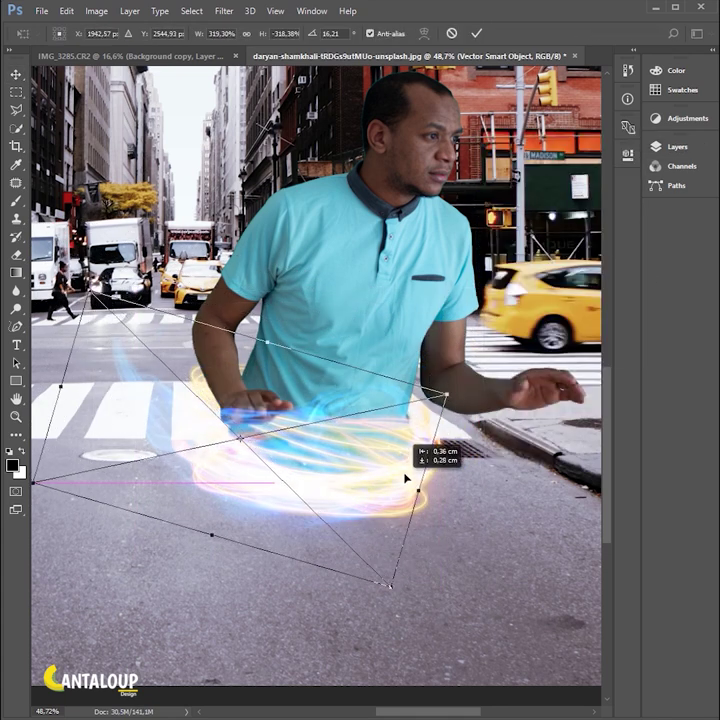
{"action": "key", "text": "Return"}
{"action": "left_click", "coordinate": [677, 146]}
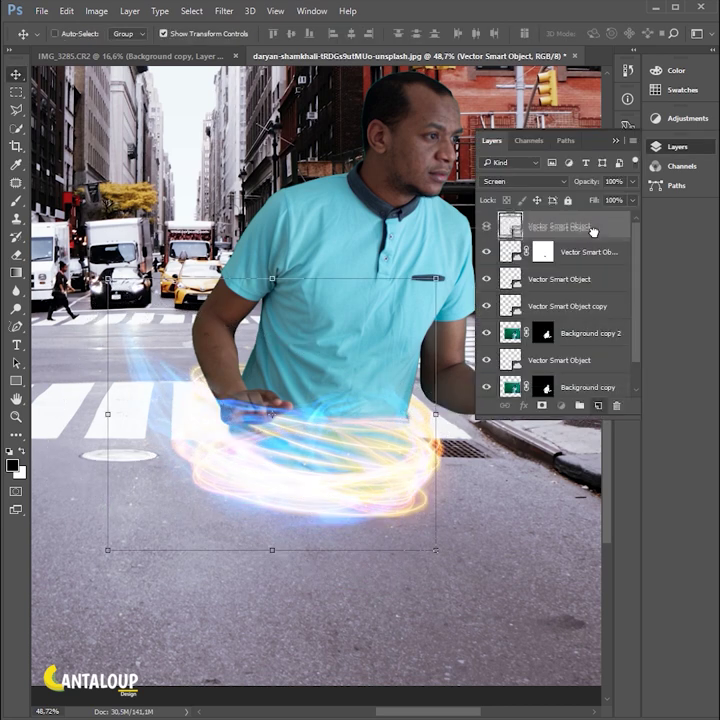
{"action": "key", "text": "b"}
{"action": "scroll", "coordinate": [270, 412], "scroll_direction": "up", "scroll_amount": 5}
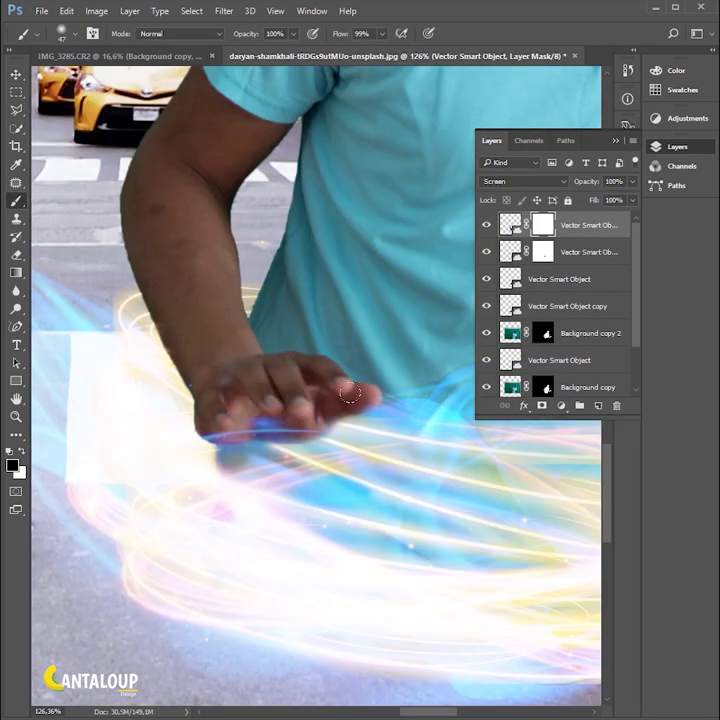
{"action": "scroll", "coordinate": [315, 447], "scroll_direction": "down", "scroll_amount": 5}
{"action": "key", "text": "v"}
{"action": "scroll", "coordinate": [567, 300], "scroll_direction": "down", "scroll_amount": 1}
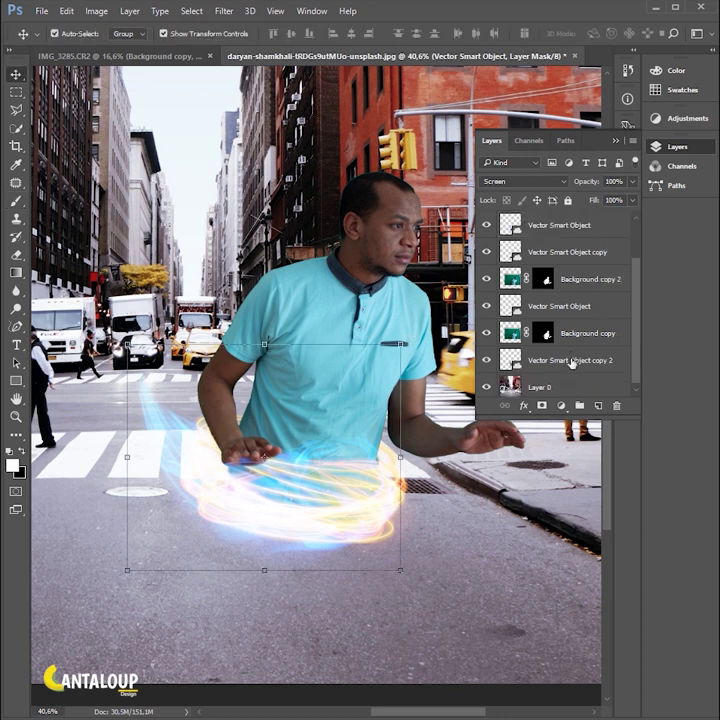
{"action": "scroll", "coordinate": [570, 362], "scroll_direction": "up", "scroll_amount": 1}
- Resize the light ring around the waist and mask out its part over the hand
{"action": "key", "text": "ctrl+t"}
{"action": "key", "text": "Return"}
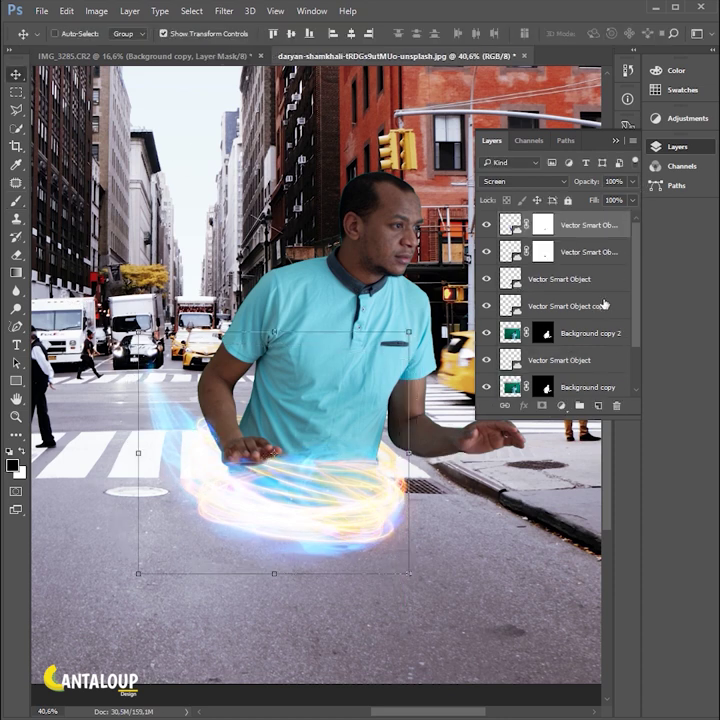
{"action": "left_click", "coordinate": [604, 304]}
{"action": "left_click", "coordinate": [492, 362]}
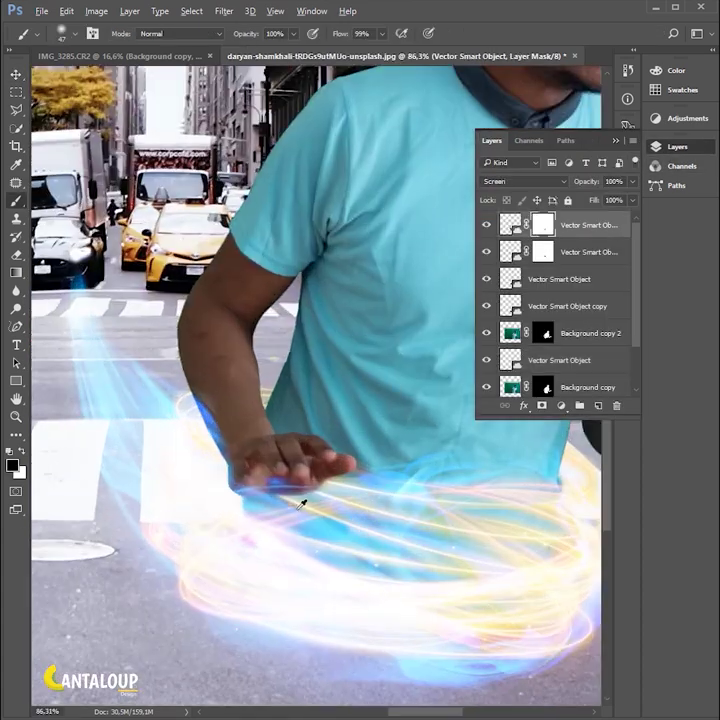
{"action": "scroll", "coordinate": [300, 505], "scroll_direction": "up", "scroll_amount": 2}
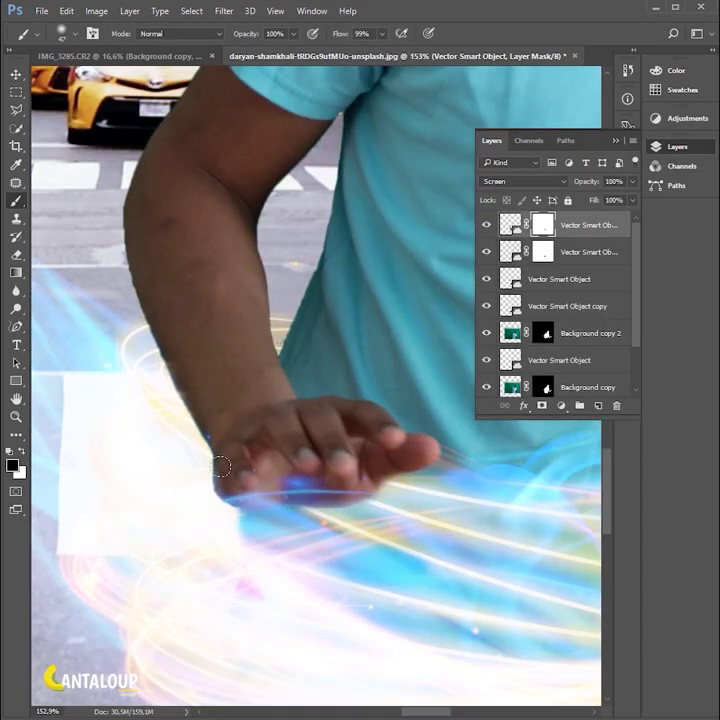
{"action": "scroll", "coordinate": [225, 466], "scroll_direction": "down", "scroll_amount": 3}
{"action": "scroll", "coordinate": [252, 463], "scroll_direction": "down", "scroll_amount": 4}
{"action": "left_click", "coordinate": [410, 355]}
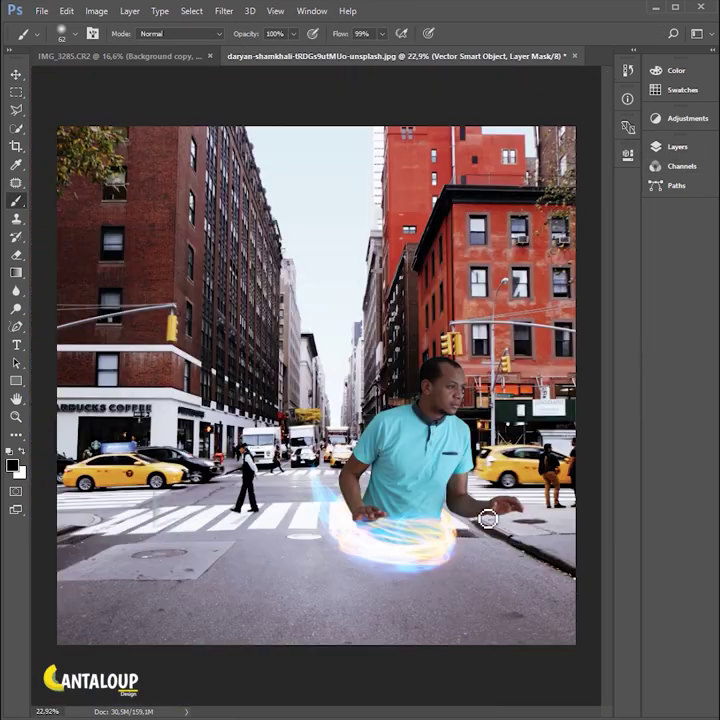
- Add a Curves adjustment with the top point and midtones pulled down to darken the scene
{"action": "left_click", "coordinate": [670, 146]}
{"action": "left_click", "coordinate": [538, 382]}
{"action": "left_click", "coordinate": [670, 118]}
{"action": "left_click", "coordinate": [571, 143]}
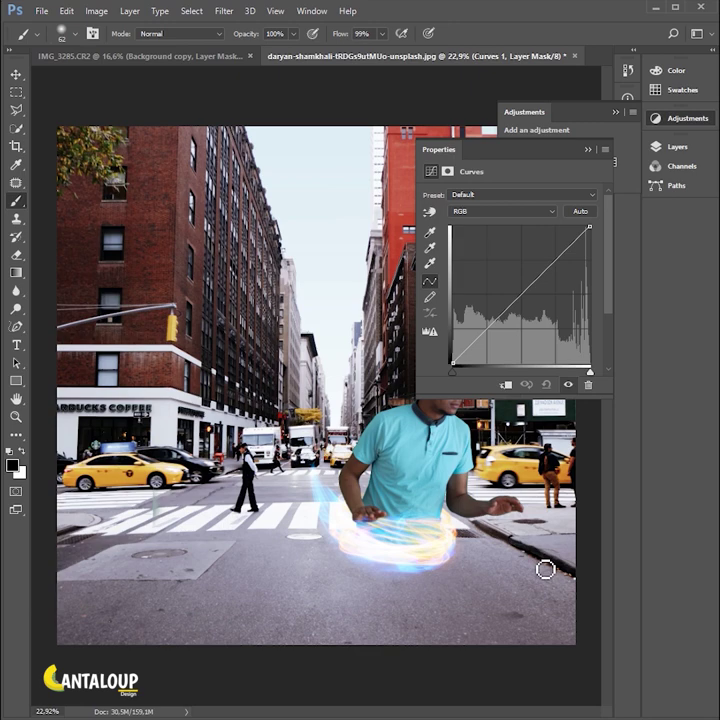
{"action": "left_click_drag", "start_coordinate": [591, 230], "coordinate": [590, 242]}
{"action": "left_click_drag", "start_coordinate": [522, 302], "coordinate": [522, 321]}
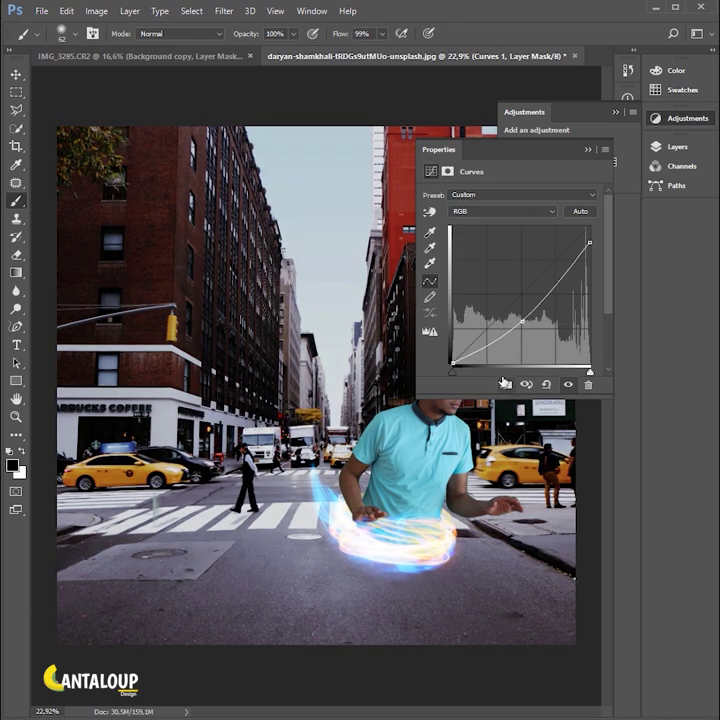
{"action": "left_click", "coordinate": [588, 149]}
{"action": "left_click", "coordinate": [617, 112]}
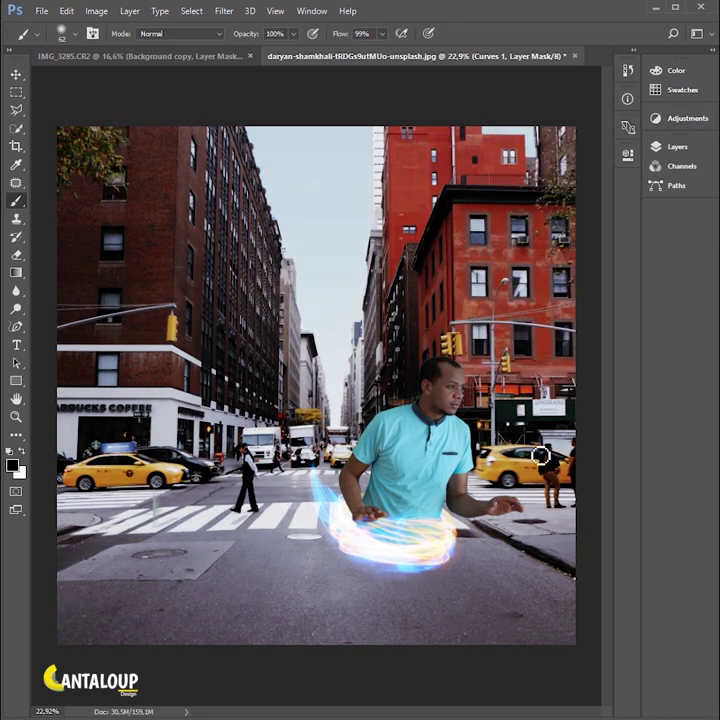
- Hide the lower Vector Smart Object ring layer
{"action": "left_click", "coordinate": [670, 146]}
{"action": "left_click", "coordinate": [486, 306]}
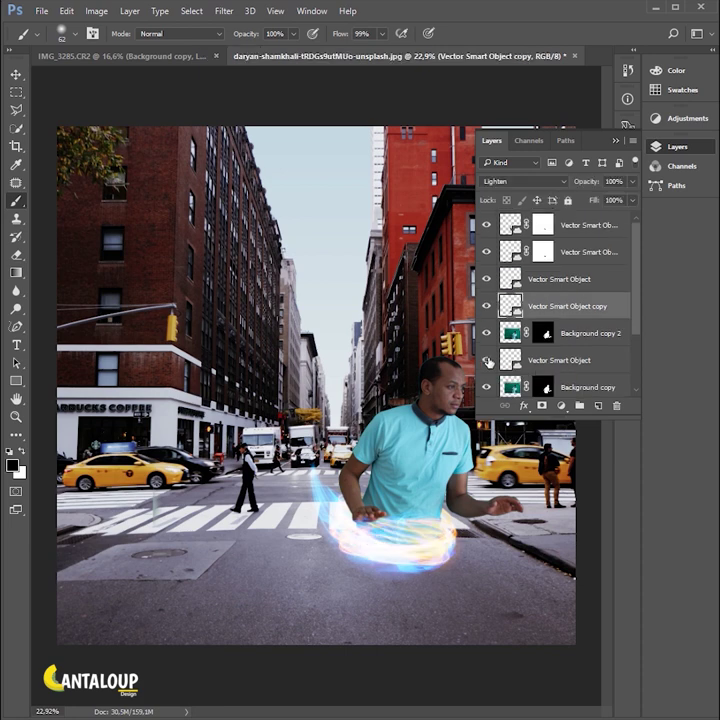
{"action": "left_click", "coordinate": [487, 361]}
{"action": "scroll", "coordinate": [497, 340], "scroll_direction": "up", "scroll_amount": 5}
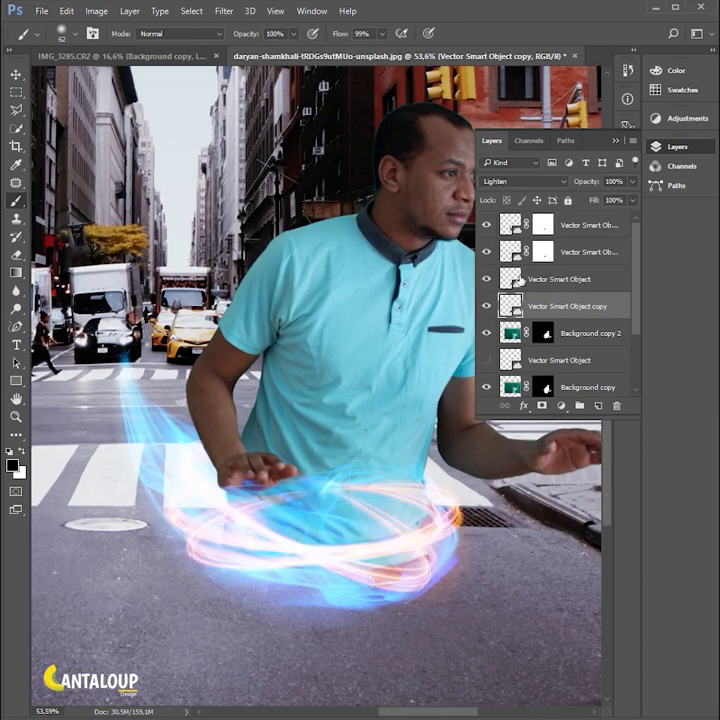
- Select the Background copy cutout's mask and paint with a 50% opacity brush
{"action": "left_click", "coordinate": [542, 252]}
{"action": "scroll", "coordinate": [394, 469], "scroll_direction": "up", "scroll_amount": 3}
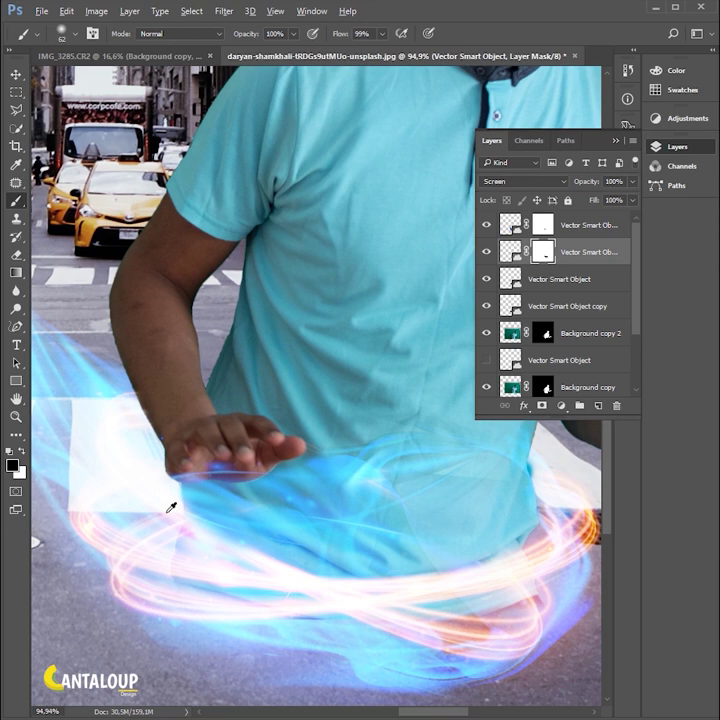
{"action": "scroll", "coordinate": [171, 508], "scroll_direction": "down", "scroll_amount": 2}
{"action": "scroll", "coordinate": [489, 318], "scroll_direction": "down", "scroll_amount": 1}
{"action": "left_click", "coordinate": [490, 321]}
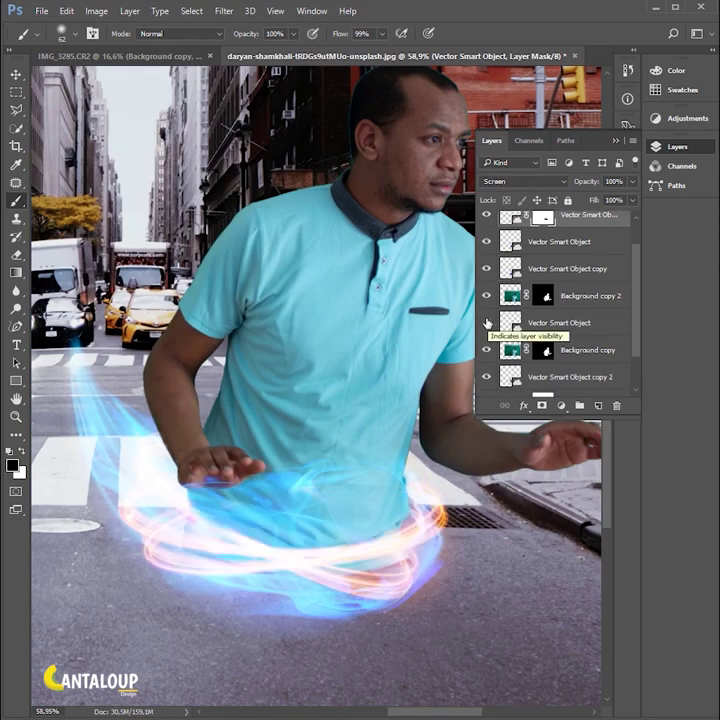
{"action": "left_click", "coordinate": [490, 296]}
{"action": "left_click", "coordinate": [575, 349]}
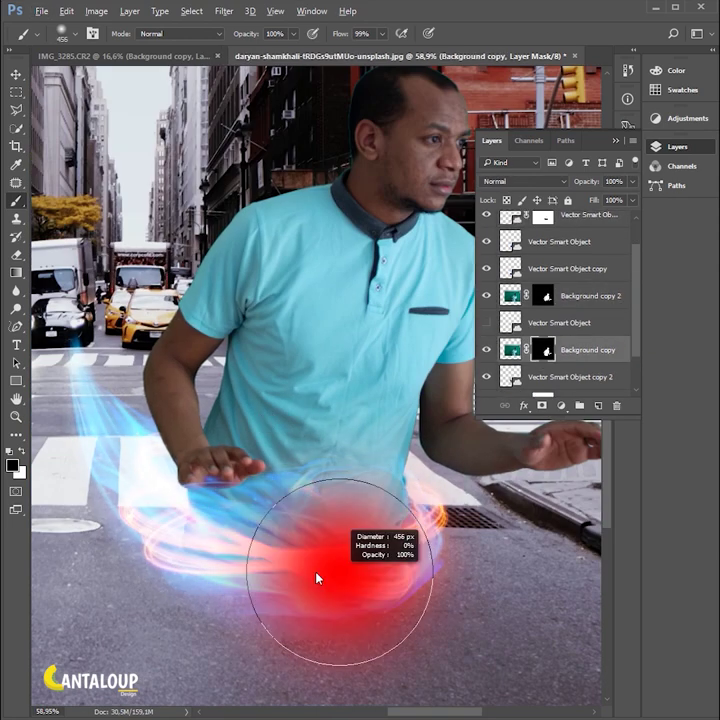
{"action": "scroll", "coordinate": [200, 450], "scroll_direction": "down", "scroll_amount": 2}
{"action": "key", "text": "5"}
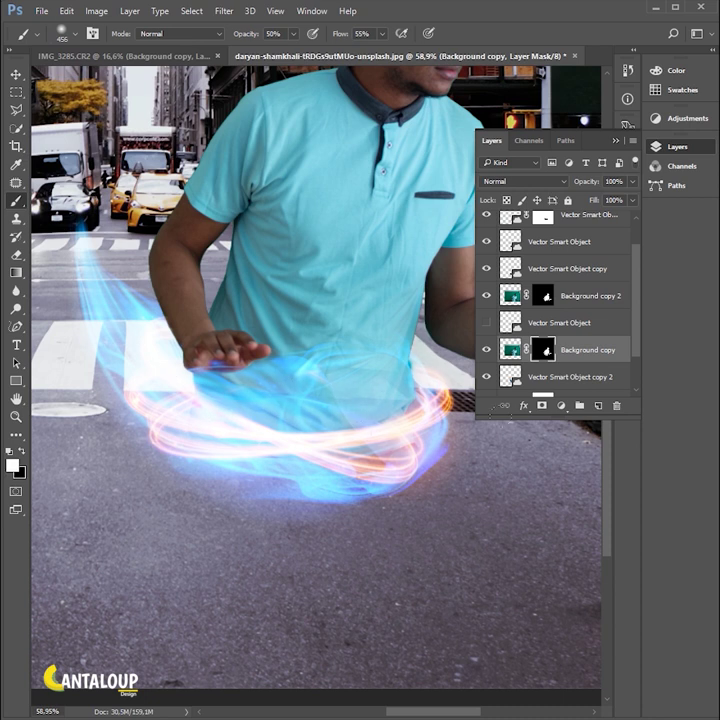
{"action": "scroll", "coordinate": [560, 300], "scroll_direction": "down", "scroll_amount": 2}
- Check the hidden ring layer, then add a Color Balance adjustment above the top light ring
{"action": "left_click", "coordinate": [487, 275]}
{"action": "left_click", "coordinate": [560, 275]}
{"action": "left_click", "coordinate": [487, 275]}
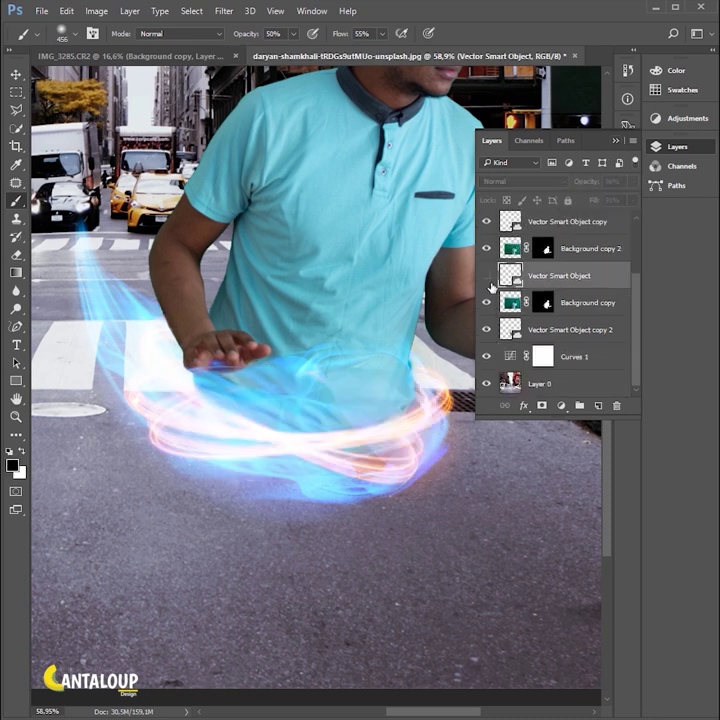
{"action": "left_click", "coordinate": [546, 329]}
{"action": "scroll", "coordinate": [546, 321], "scroll_direction": "up", "scroll_amount": 2}
{"action": "scroll", "coordinate": [546, 260], "scroll_direction": "up", "scroll_amount": 1}
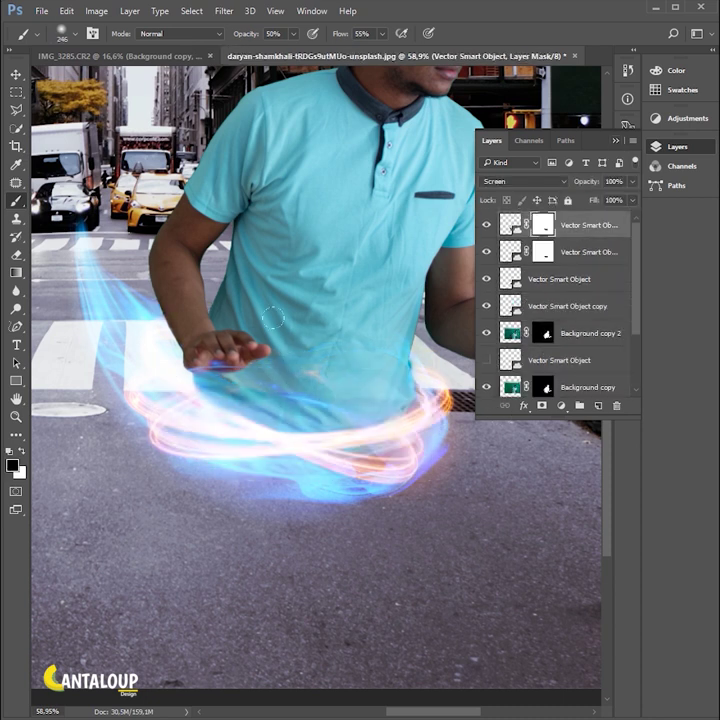
{"action": "scroll", "coordinate": [560, 300], "scroll_direction": "down", "scroll_amount": 3}
{"action": "left_click", "coordinate": [487, 279]}
{"action": "left_click", "coordinate": [574, 286]}
{"action": "left_click", "coordinate": [660, 118]}
{"action": "left_click", "coordinate": [550, 164]}
- Shift Color Balance midtones to yellow, then clip a Hue/Saturation layer: Hue -21, Lightness +5
{"action": "left_click", "coordinate": [459, 278]}
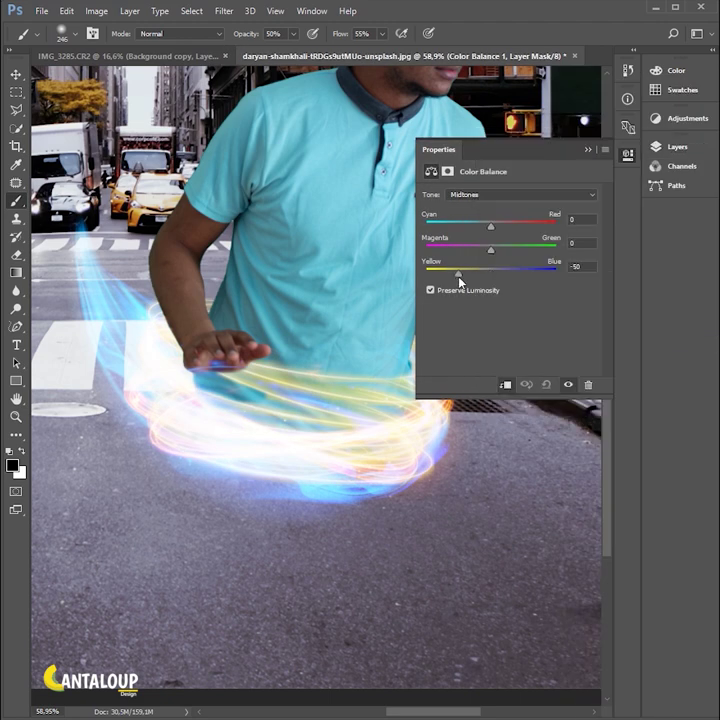
{"action": "left_click", "coordinate": [660, 118]}
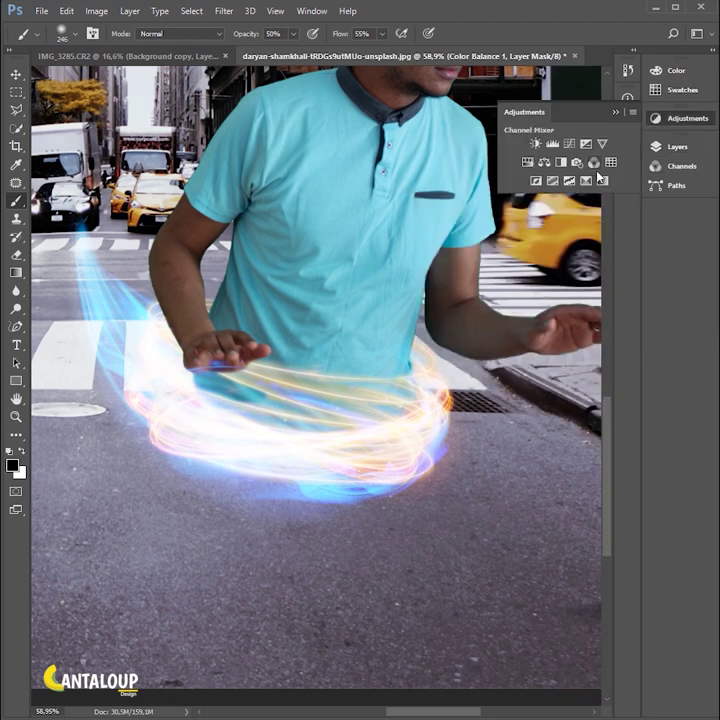
{"action": "left_click", "coordinate": [534, 162]}
{"action": "right_click", "coordinate": [567, 190]}
{"action": "left_click", "coordinate": [645, 341]}
{"action": "left_click_drag", "start_coordinate": [508, 266], "coordinate": [572, 272]}
{"action": "left_click_drag", "start_coordinate": [509, 244], "coordinate": [433, 270]}
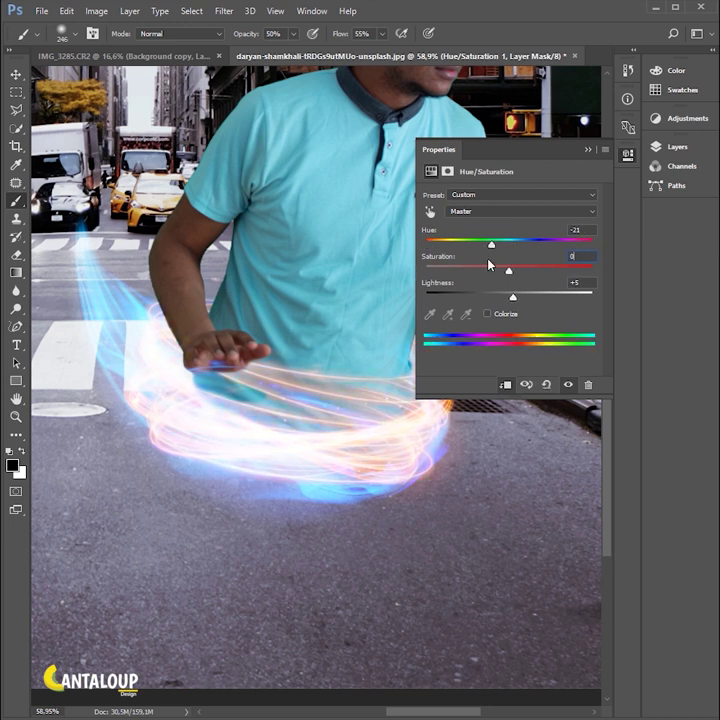
{"action": "left_click", "coordinate": [668, 146]}
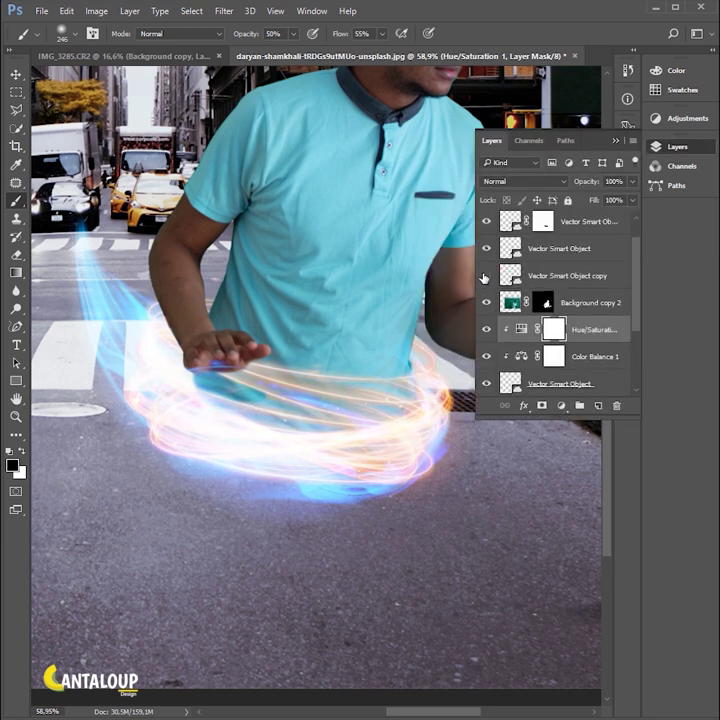
- Add a layer mask to the Vector Smart Object light ring layer
{"action": "scroll", "coordinate": [555, 300], "scroll_direction": "down", "scroll_amount": 3}
{"action": "left_click", "coordinate": [547, 405]}
{"action": "scroll", "coordinate": [329, 386], "scroll_direction": "up", "scroll_amount": 1}
{"action": "scroll", "coordinate": [340, 390], "scroll_direction": "down", "scroll_amount": 2}
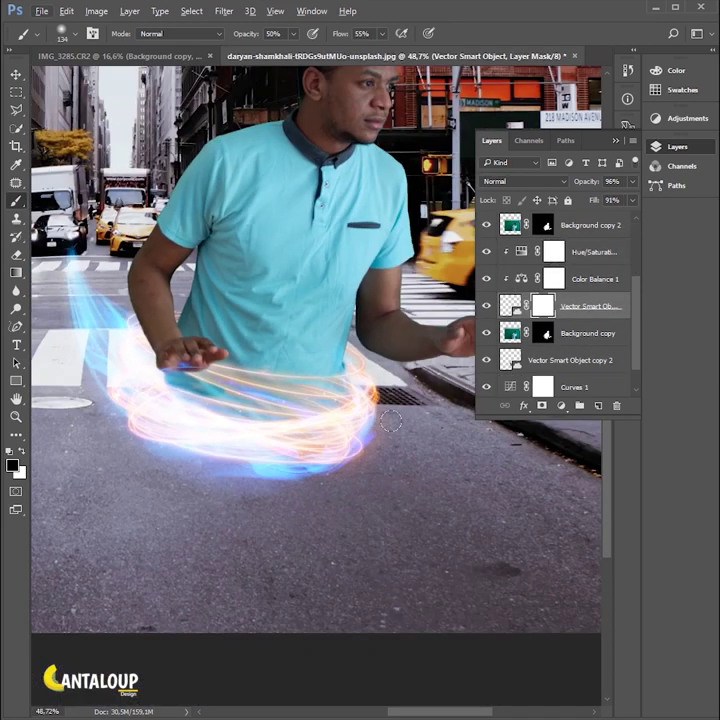
{"action": "scroll", "coordinate": [495, 505], "scroll_direction": "down", "scroll_amount": 3}
- Lower the top light ring layer's fill to about half
{"action": "left_click", "coordinate": [505, 360]}
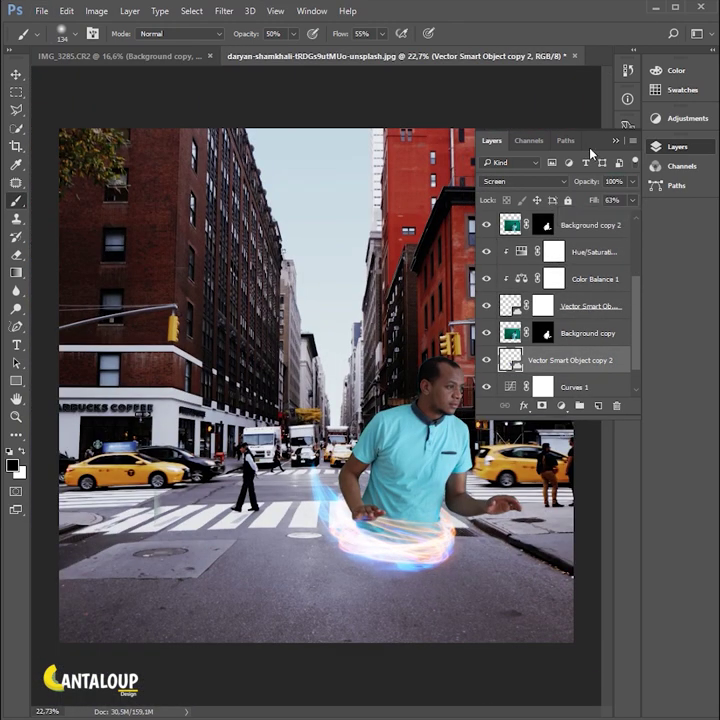
{"action": "scroll", "coordinate": [600, 300], "scroll_direction": "up", "scroll_amount": 2}
{"action": "left_click", "coordinate": [605, 346]}
{"action": "scroll", "coordinate": [487, 282], "scroll_direction": "up", "scroll_amount": 2}
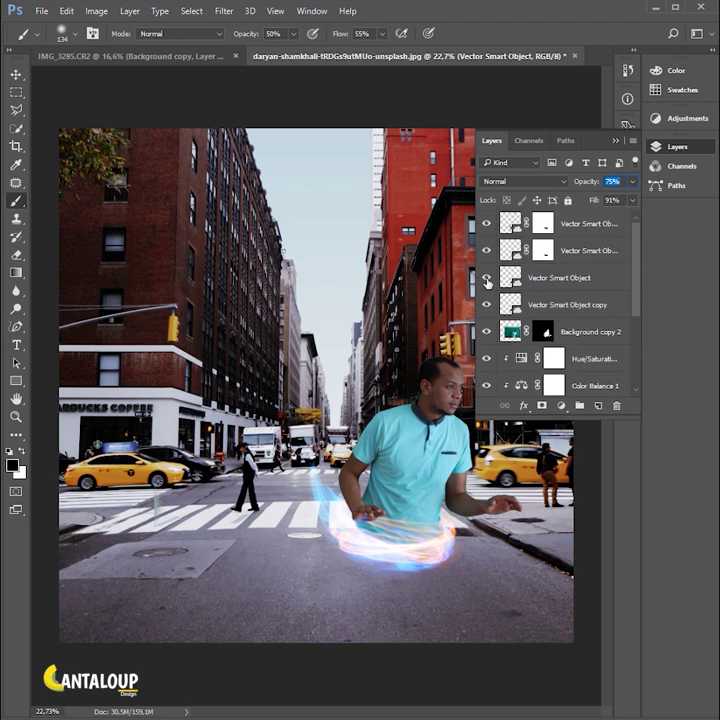
{"action": "left_click", "coordinate": [575, 223]}
{"action": "left_click_drag", "start_coordinate": [632, 200], "coordinate": [598, 220]}
{"action": "scroll", "coordinate": [454, 576], "scroll_direction": "up", "scroll_amount": 5, "text": "alt"}
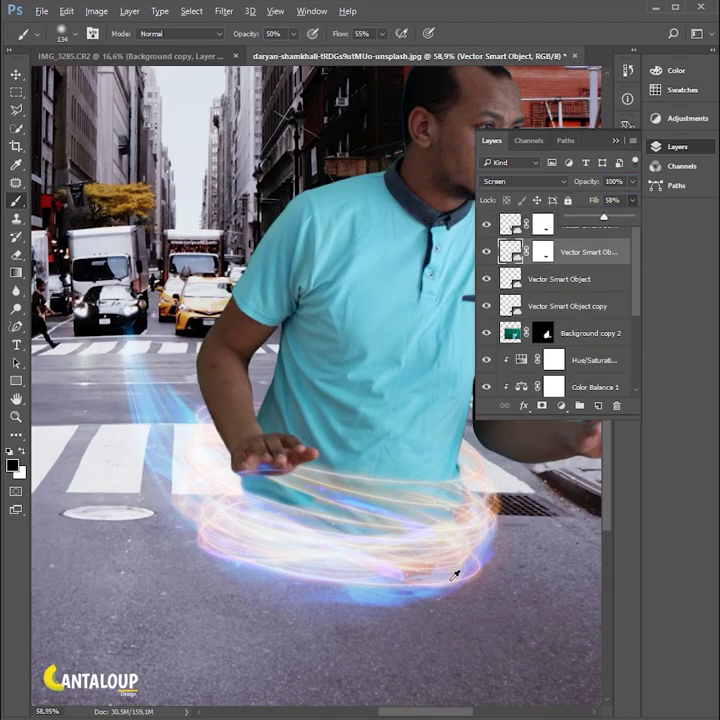
{"action": "left_click", "coordinate": [648, 147]}
{"action": "scroll", "coordinate": [247, 377], "scroll_direction": "down", "scroll_amount": 3, "text": "alt"}
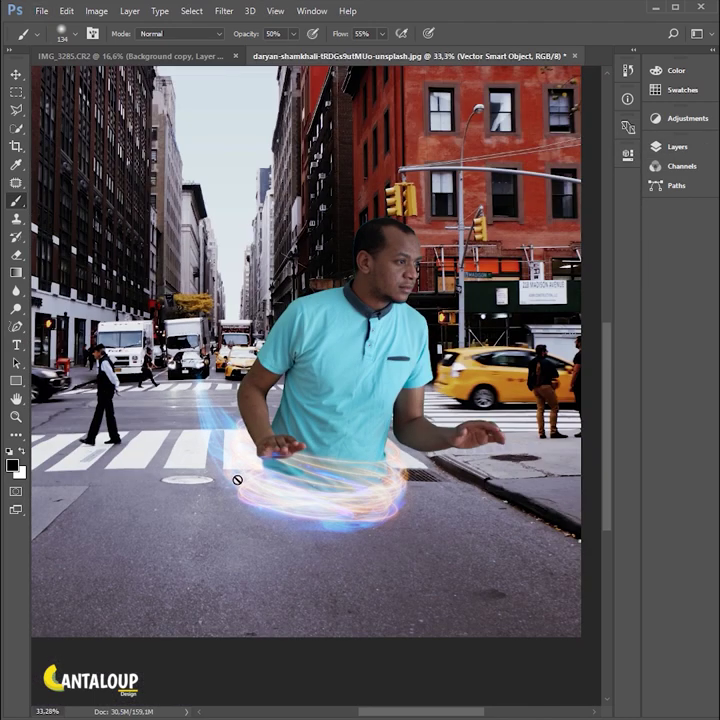
{"action": "left_click", "coordinate": [648, 147]}
{"action": "scroll", "coordinate": [298, 521], "scroll_direction": "up", "scroll_amount": 3}
- Work on the third ring layer's mask so the man's hand sits in front of the glow
{"action": "left_click", "coordinate": [542, 279]}
{"action": "scroll", "coordinate": [281, 423], "scroll_direction": "up", "scroll_amount": 5}
{"action": "left_click", "coordinate": [292, 33]}
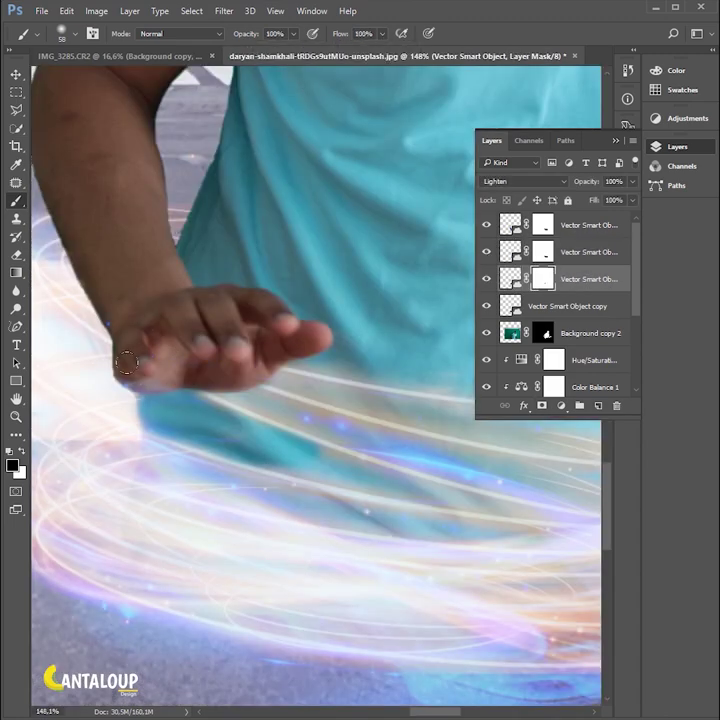
{"action": "scroll", "coordinate": [126, 362], "scroll_direction": "down", "scroll_amount": 5, "text": "alt"}
{"action": "left_click", "coordinate": [648, 147]}
{"action": "scroll", "coordinate": [555, 300], "scroll_direction": "down", "scroll_amount": 3}
- Drag the Curves 1 curve down to darken the scene further
{"action": "double_click", "coordinate": [508, 357]}
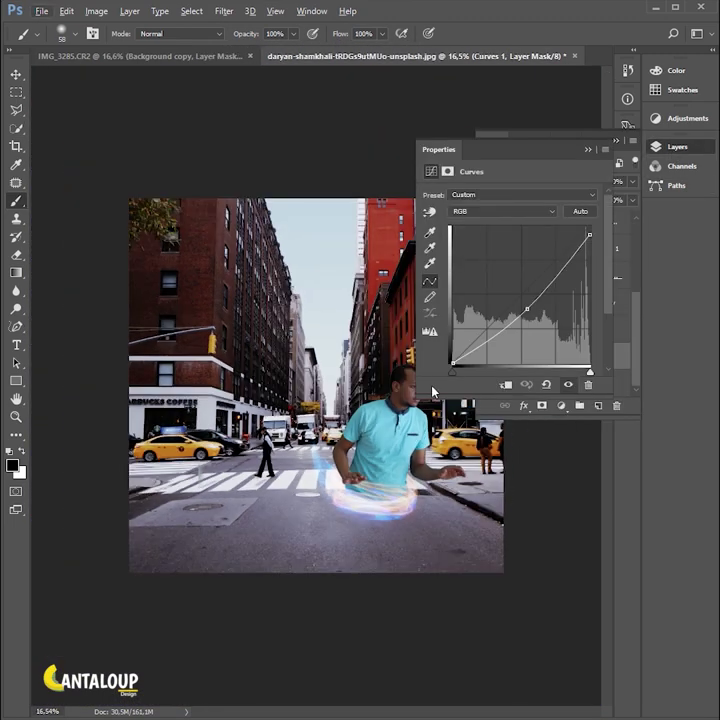
{"action": "mouse_move", "coordinate": [520, 318]}
{"action": "left_mouse_down"}
{"action": "mouse_move", "coordinate": [498, 342]}
{"action": "mouse_move", "coordinate": [559, 294]}
{"action": "left_mouse_up"}
{"action": "left_click", "coordinate": [648, 147]}
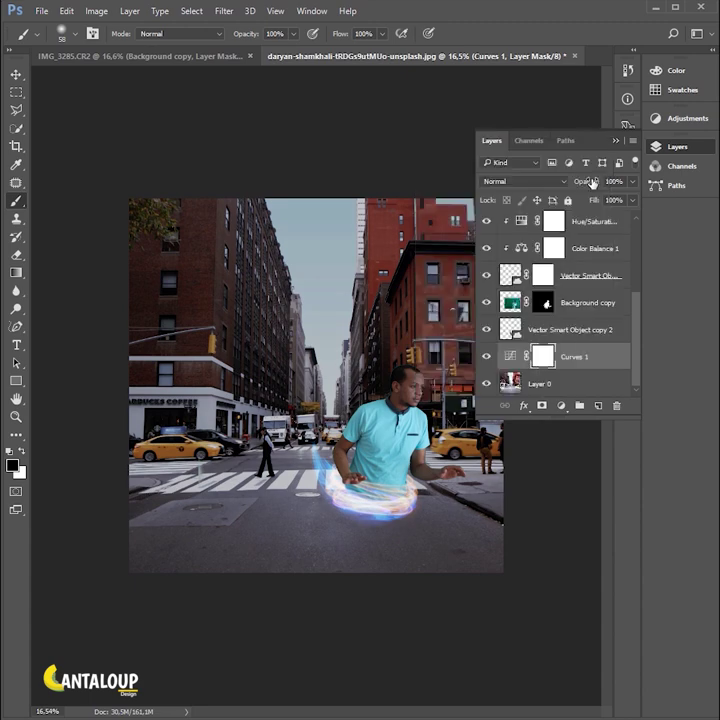
{"action": "scroll", "coordinate": [365, 440], "scroll_direction": "up", "scroll_amount": 3}
{"action": "scroll", "coordinate": [465, 573], "scroll_direction": "up", "scroll_amount": 2}
{"action": "left_click", "coordinate": [648, 147]}
- Select the Background copy cutout layer after checking the Background copy 2 mask
{"action": "scroll", "coordinate": [540, 300], "scroll_direction": "down", "scroll_amount": 1}
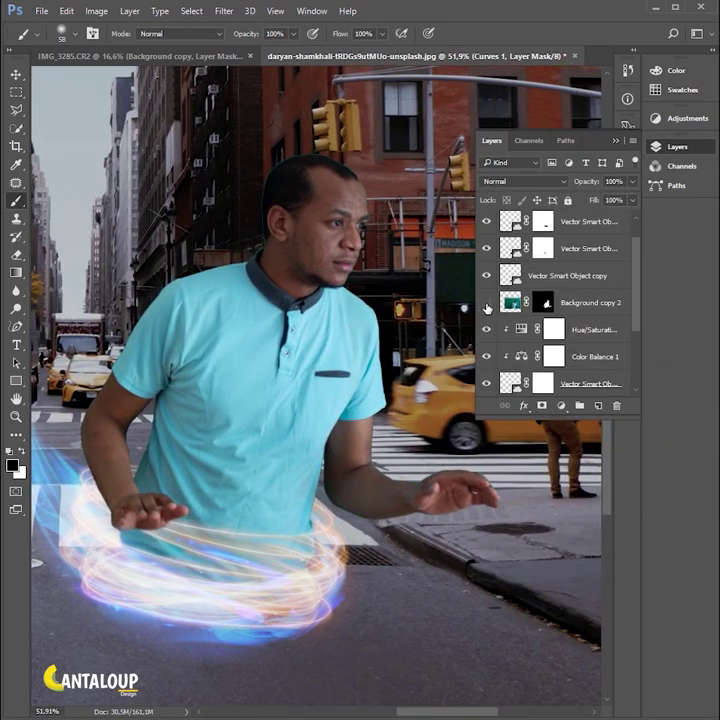
{"action": "left_click", "coordinate": [495, 303]}
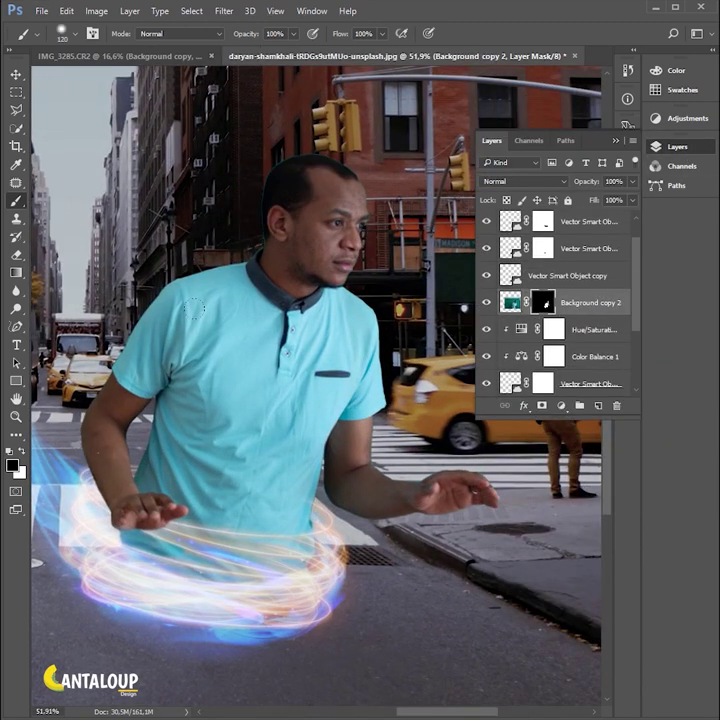
{"action": "left_click", "coordinate": [336, 176], "text": "ctrl"}
{"action": "scroll", "coordinate": [336, 176], "scroll_direction": "up", "scroll_amount": 5, "text": "alt"}
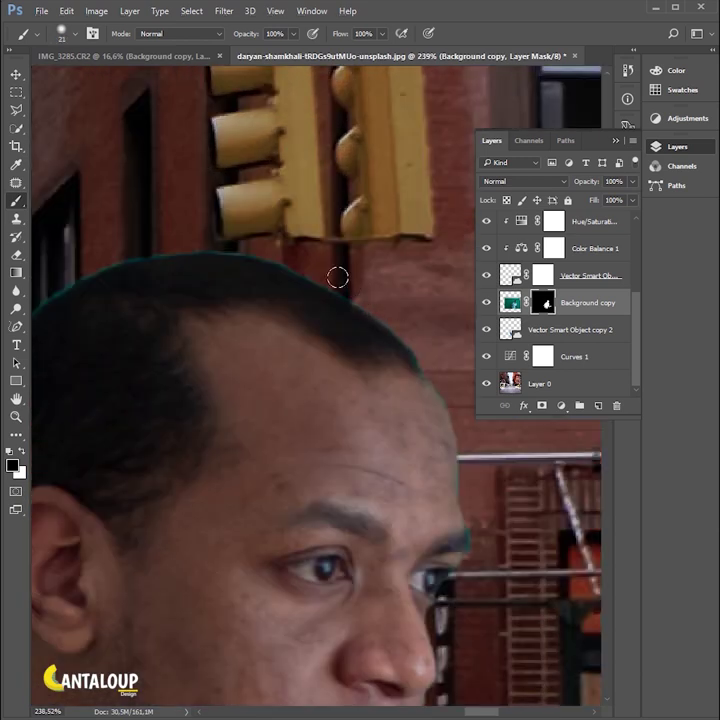
- Zoom and pan the view in on the man's face
{"action": "scroll", "coordinate": [243, 167], "scroll_direction": "down", "scroll_amount": 2}
{"action": "scroll", "coordinate": [243, 167], "scroll_direction": "left", "scroll_amount": 3}
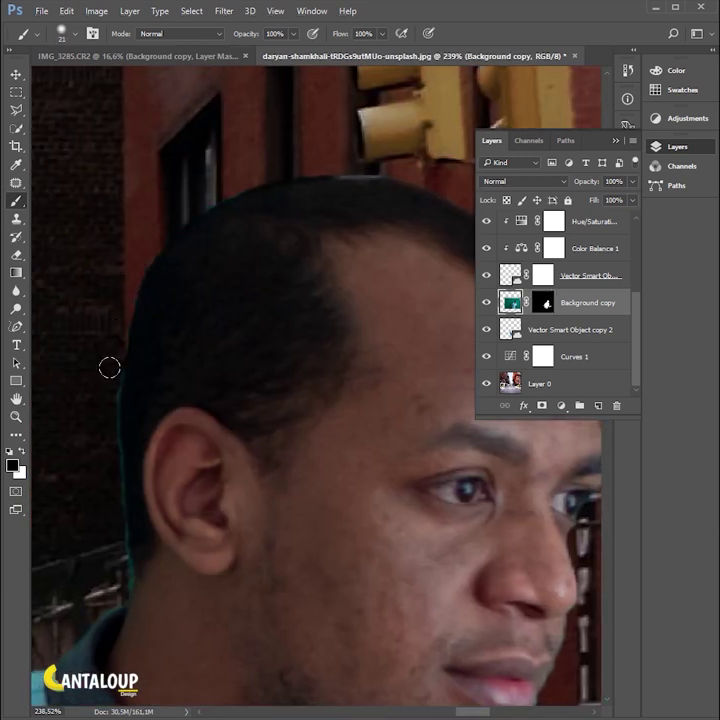
{"action": "scroll", "coordinate": [109, 368], "scroll_direction": "down", "scroll_amount": 3}
{"action": "scroll", "coordinate": [177, 251], "scroll_direction": "down", "scroll_amount": 3}
{"action": "scroll", "coordinate": [272, 241], "scroll_direction": "left", "scroll_amount": 3}
{"action": "scroll", "coordinate": [199, 230], "scroll_direction": "left", "scroll_amount": 2}
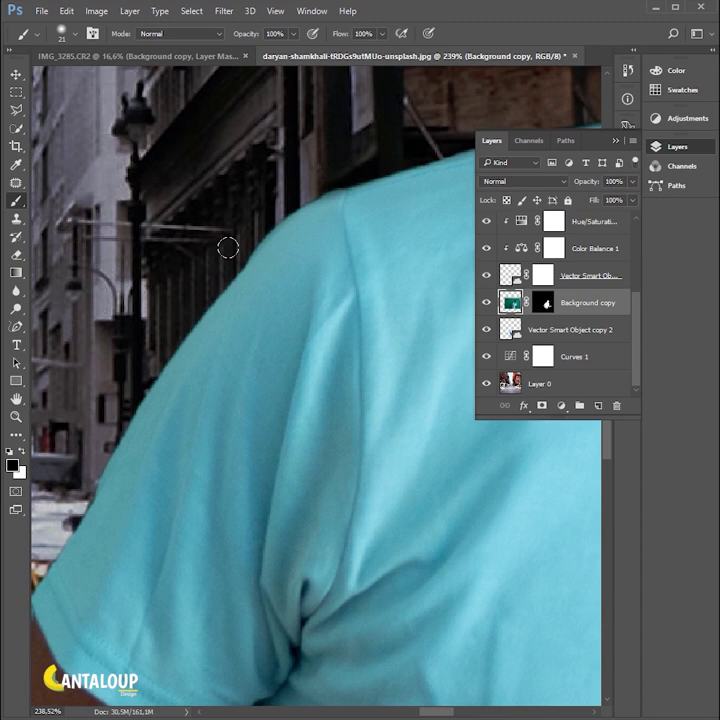
{"action": "scroll", "coordinate": [159, 343], "scroll_direction": "down", "scroll_amount": 3, "text": "alt"}
{"action": "scroll", "coordinate": [161, 378], "scroll_direction": "down", "scroll_amount": 3, "text": "alt"}
{"action": "scroll", "coordinate": [161, 378], "scroll_direction": "down", "scroll_amount": 3, "text": "alt"}
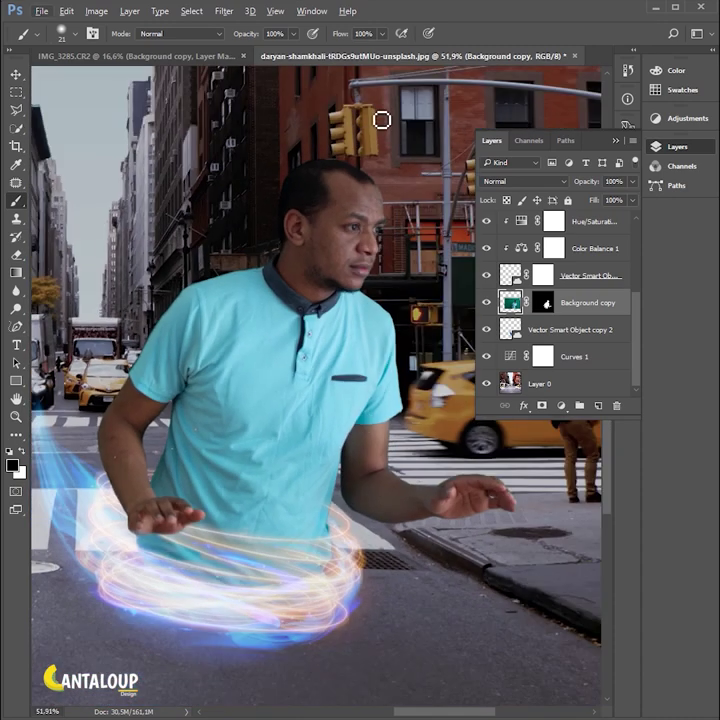
{"action": "scroll", "coordinate": [381, 119], "scroll_direction": "down", "scroll_amount": 3, "text": "alt"}
{"action": "scroll", "coordinate": [384, 485], "scroll_direction": "down", "scroll_amount": 1, "text": "alt"}
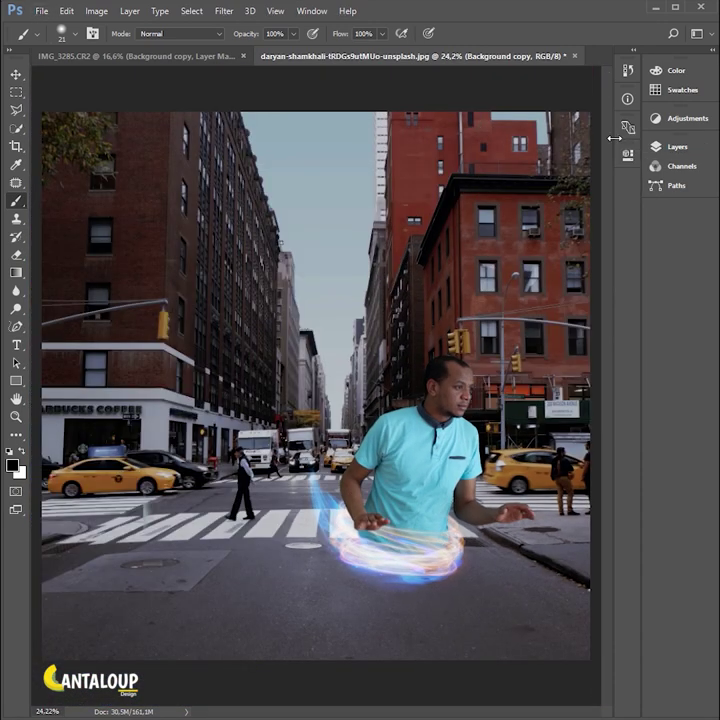
{"action": "scroll", "coordinate": [315, 355], "scroll_direction": "down", "scroll_amount": 1, "text": "alt"}
{"action": "scroll", "coordinate": [345, 410], "scroll_direction": "up", "scroll_amount": 10, "text": "alt"}
- Switch to the Spot Healing Brush and bring up the Layers panel with F7
{"action": "right_click", "coordinate": [16, 182]}
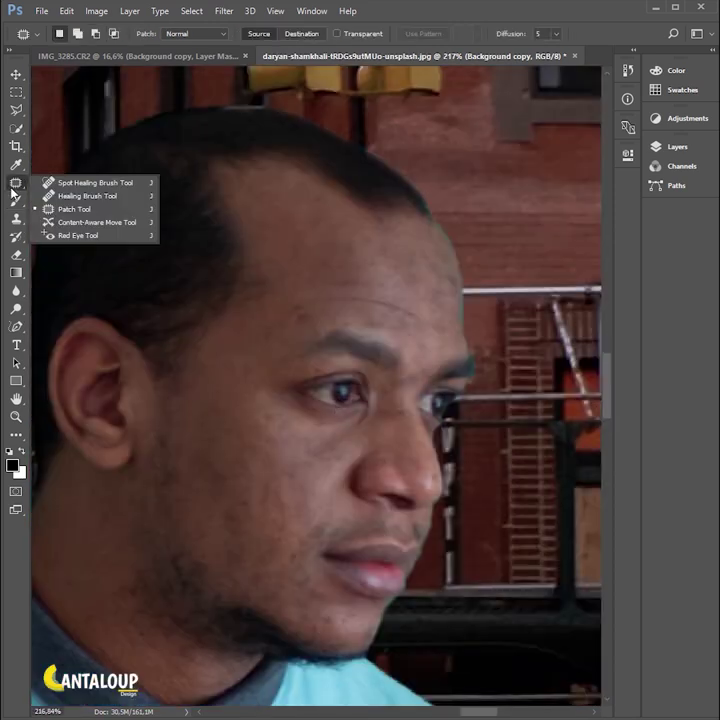
{"action": "left_click", "coordinate": [85, 182]}
{"action": "key", "text": "F7"}
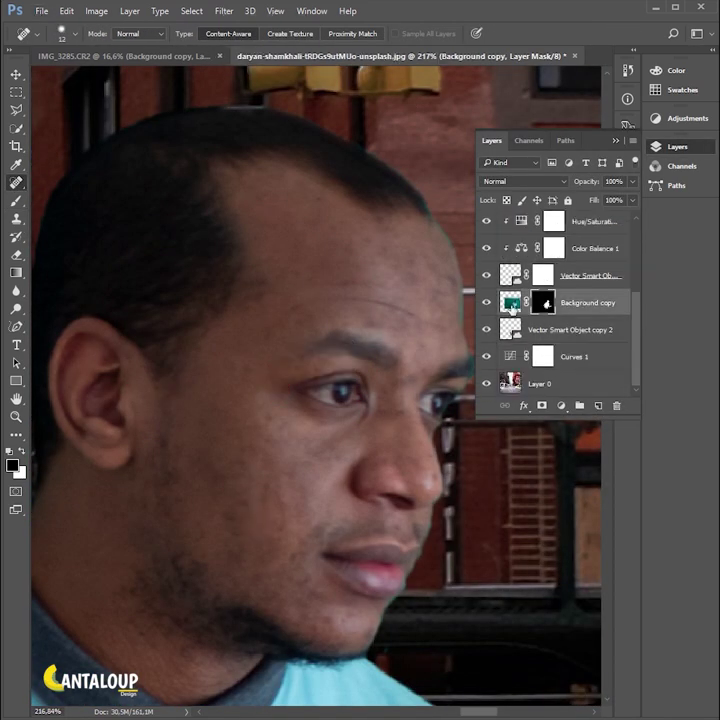
{"action": "scroll", "coordinate": [181, 523], "scroll_direction": "right", "scroll_amount": 2}
{"action": "scroll", "coordinate": [181, 523], "scroll_direction": "up", "scroll_amount": 1}
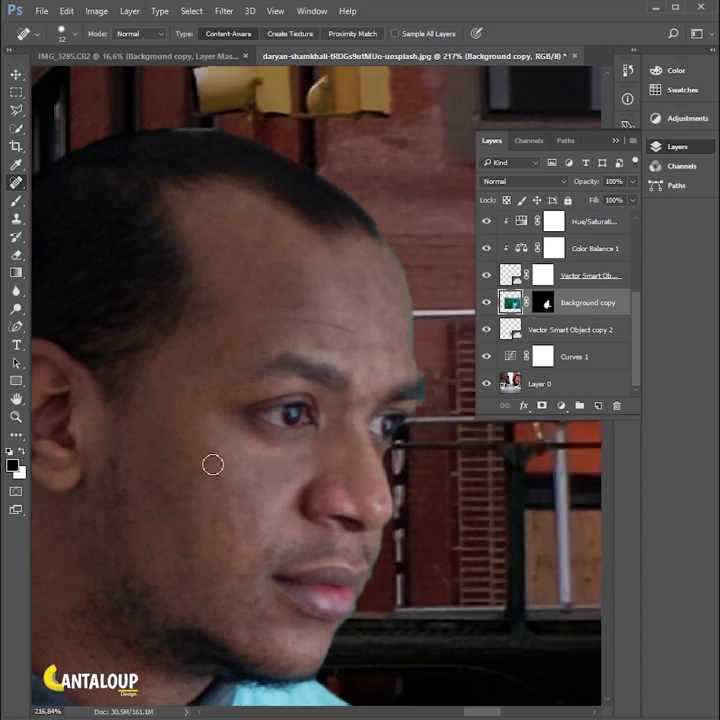
- Fit the image to the window and add a Curves adjustment layer
{"action": "key", "text": "ctrl+0"}
{"action": "left_click", "coordinate": [680, 118]}
{"action": "left_click", "coordinate": [563, 144]}
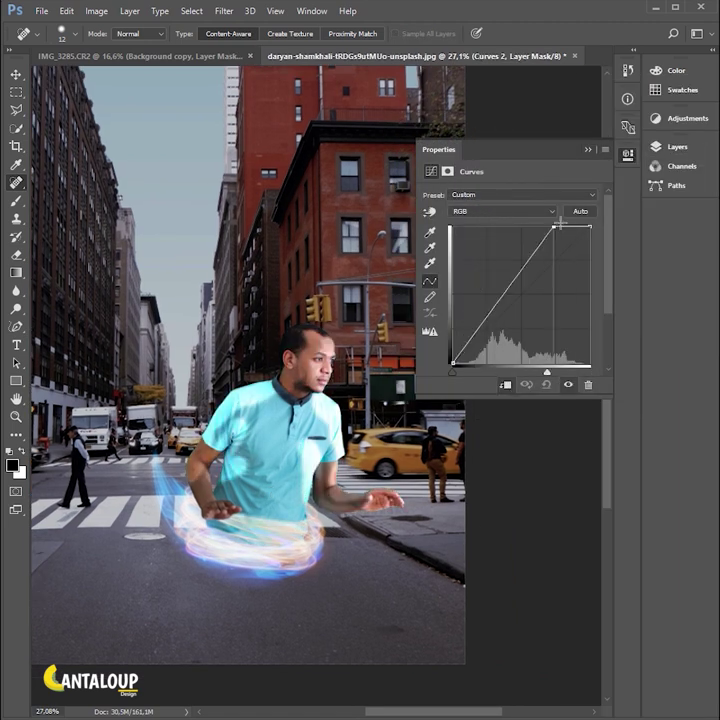
- Toggle Curves 2 to compare, then raise its curve to brighten the image
{"action": "left_click", "coordinate": [677, 146]}
{"action": "left_click", "coordinate": [489, 329]}
{"action": "left_click", "coordinate": [522, 300]}
{"action": "left_click_drag", "start_coordinate": [535, 283], "coordinate": [491, 255]}
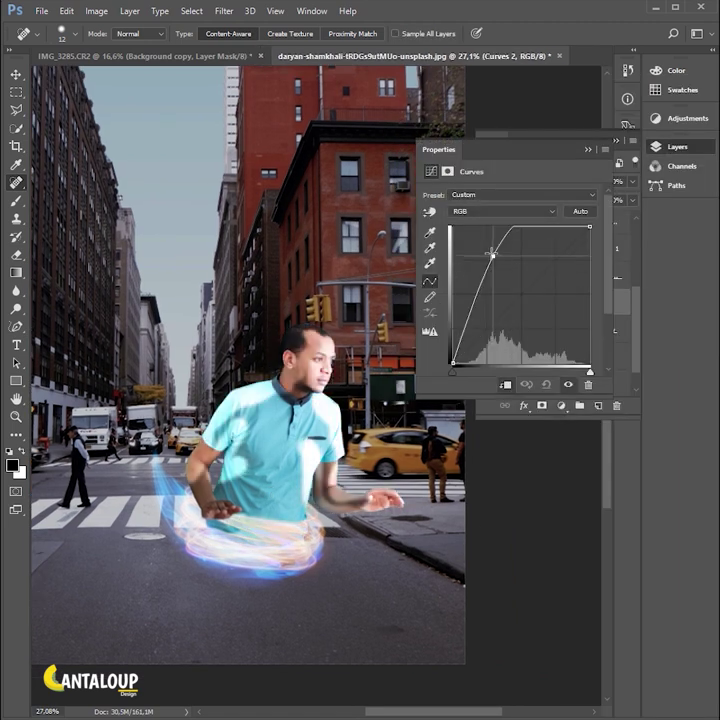
{"action": "left_click", "coordinate": [524, 347]}
- Delete the Curves 2 adjustment layer
{"action": "left_click", "coordinate": [638, 342]}
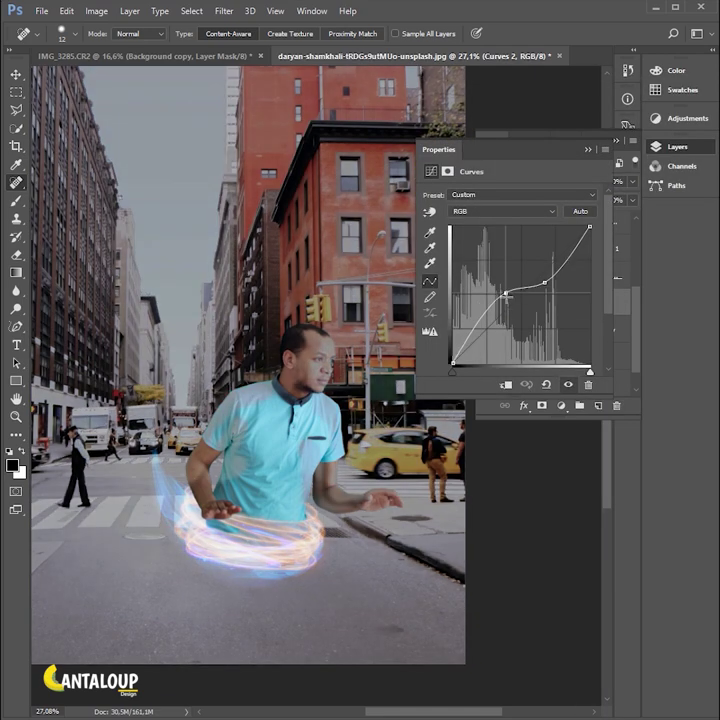
{"action": "key", "text": "Delete"}
{"action": "scroll", "coordinate": [530, 300], "scroll_direction": "up", "scroll_amount": 2}
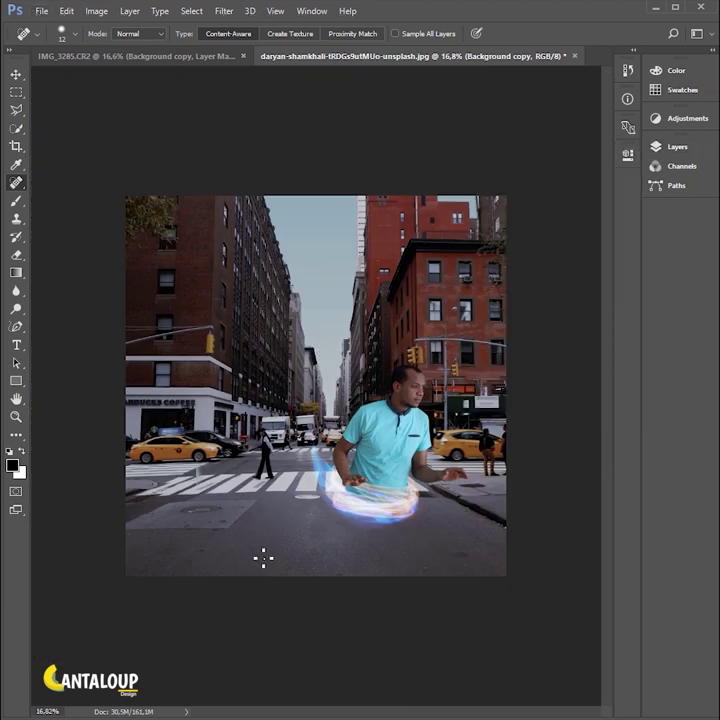
- Zoom radial-blur the background copies and lower their opacity to 72% and 70%
{"action": "left_click", "coordinate": [590, 267]}
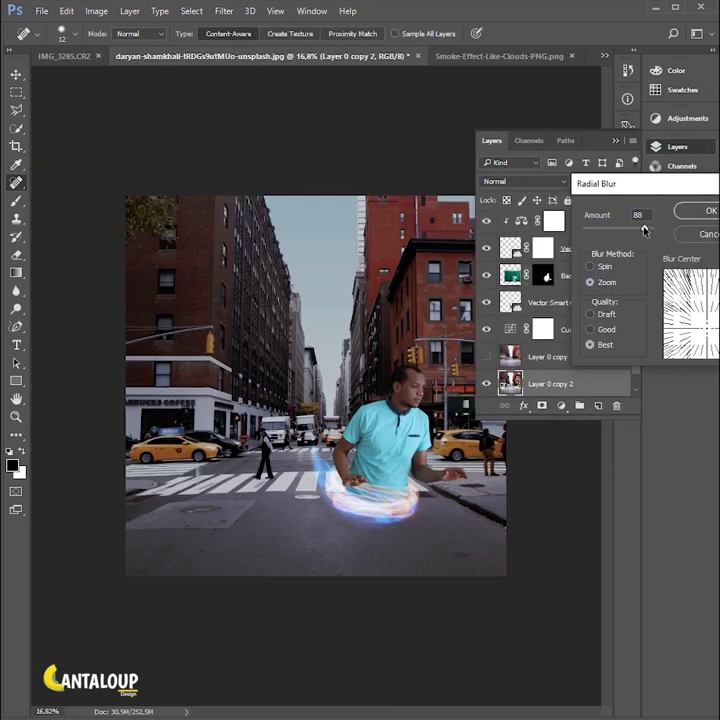
{"action": "key", "text": "Return"}
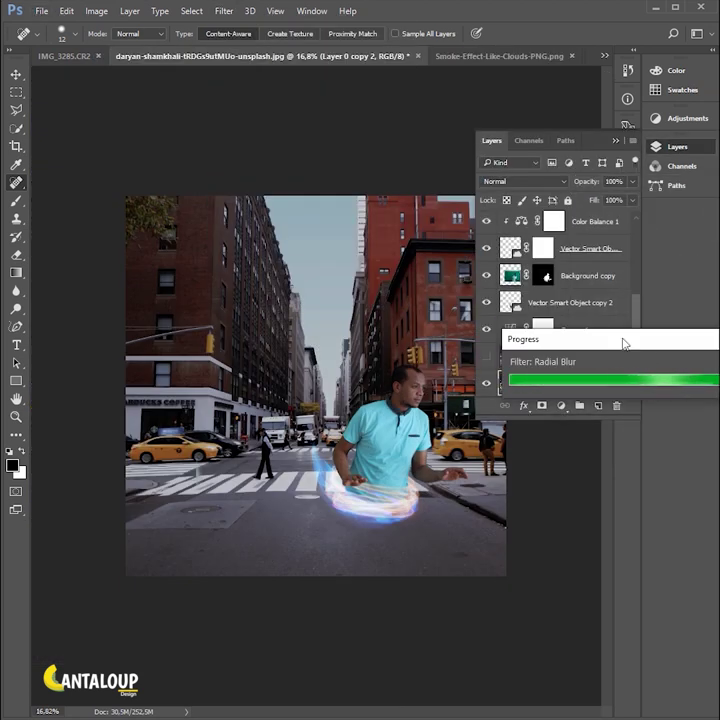
{"action": "left_click_drag", "start_coordinate": [632, 181], "coordinate": [614, 202]}
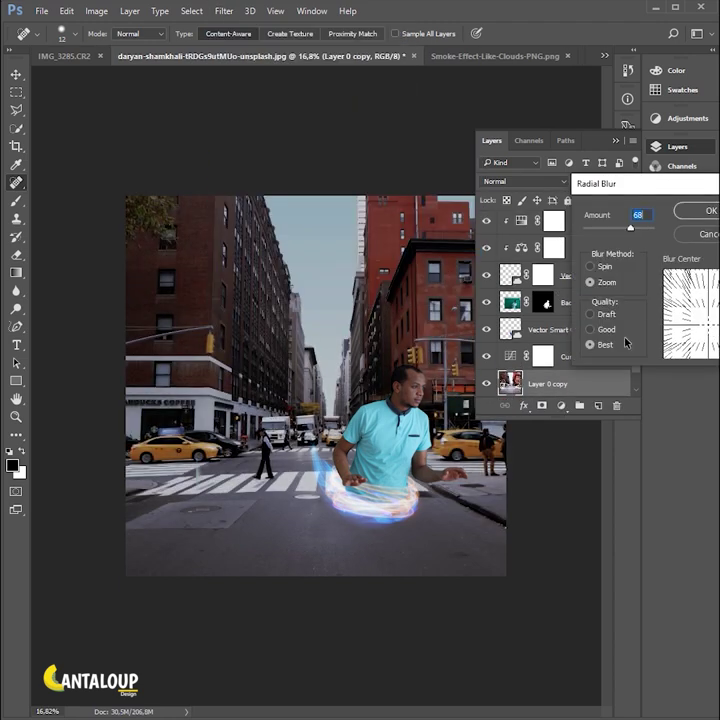
{"action": "key", "text": "Return"}
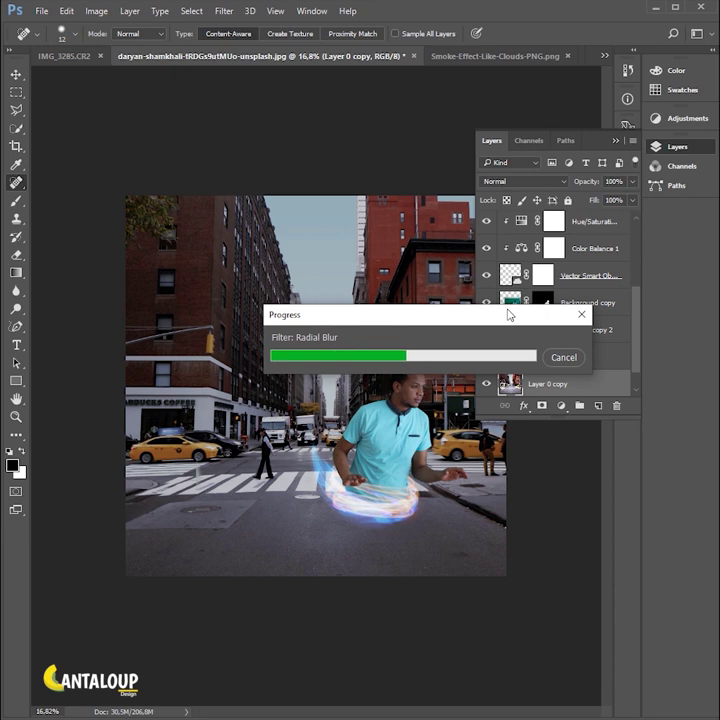
{"action": "left_click_drag", "start_coordinate": [632, 181], "coordinate": [613, 202]}
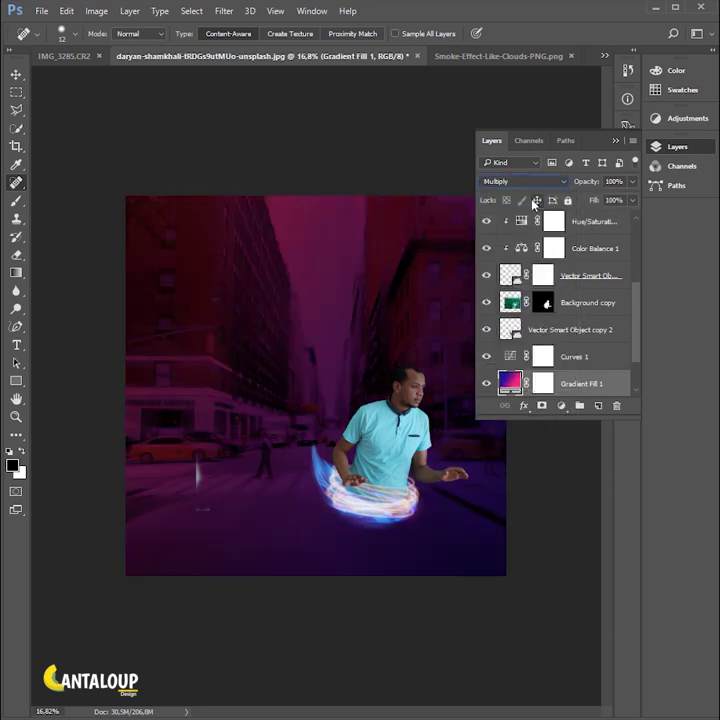
- Set the gradient fill to Soft Light, move it up the stack, and give its copy 24% opacity
{"action": "key", "text": "Down"}
{"action": "key", "text": "Down"}
{"action": "key", "text": "Down"}
{"action": "key", "text": "Down"}
{"action": "key", "text": "Down"}
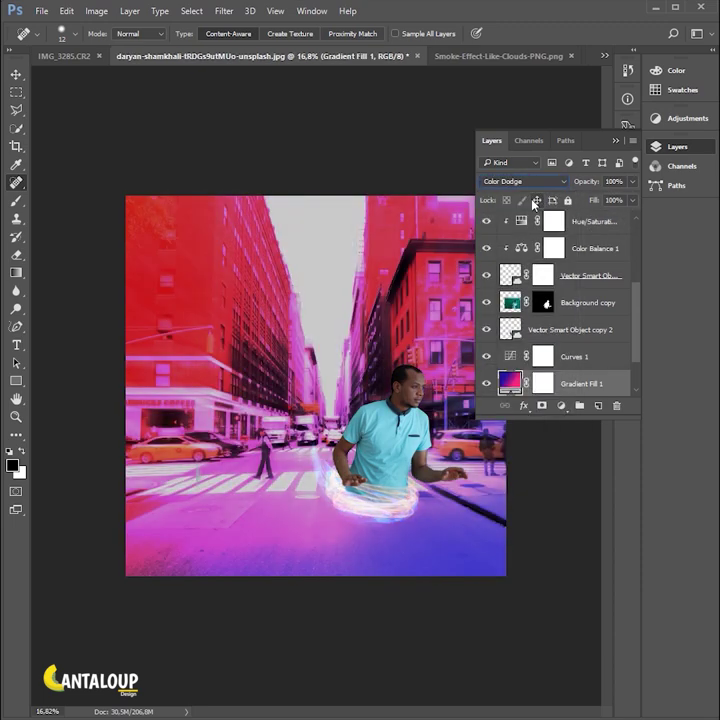
{"action": "key", "text": "Down"}
{"action": "key", "text": "Down"}
{"action": "key", "text": "Down"}
{"action": "key", "text": "Down"}
{"action": "key", "text": "Down"}
{"action": "key", "text": "Down"}
{"action": "key", "text": "Up"}
{"action": "key", "text": "Up"}
{"action": "key", "text": "Up"}
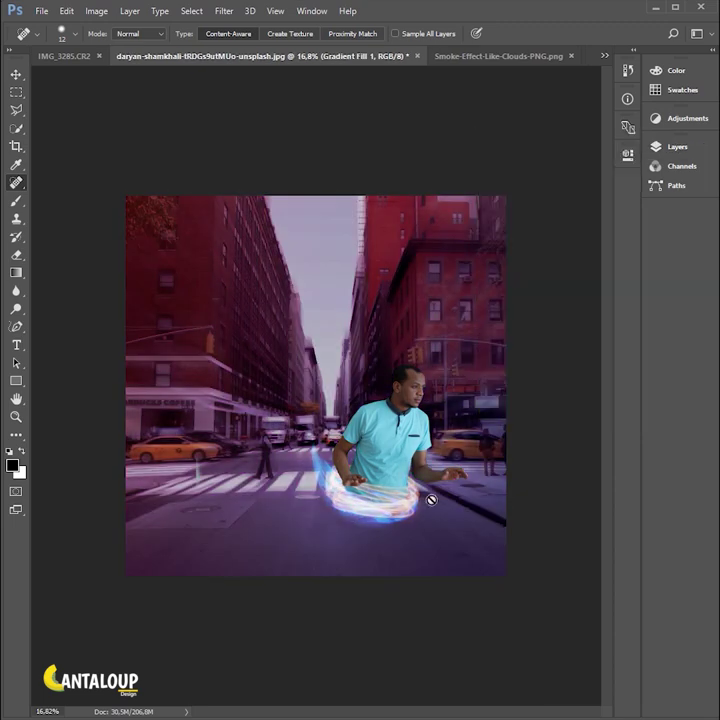
{"action": "left_click_drag", "start_coordinate": [572, 387], "coordinate": [597, 285]}
{"action": "left_click", "coordinate": [550, 185]}
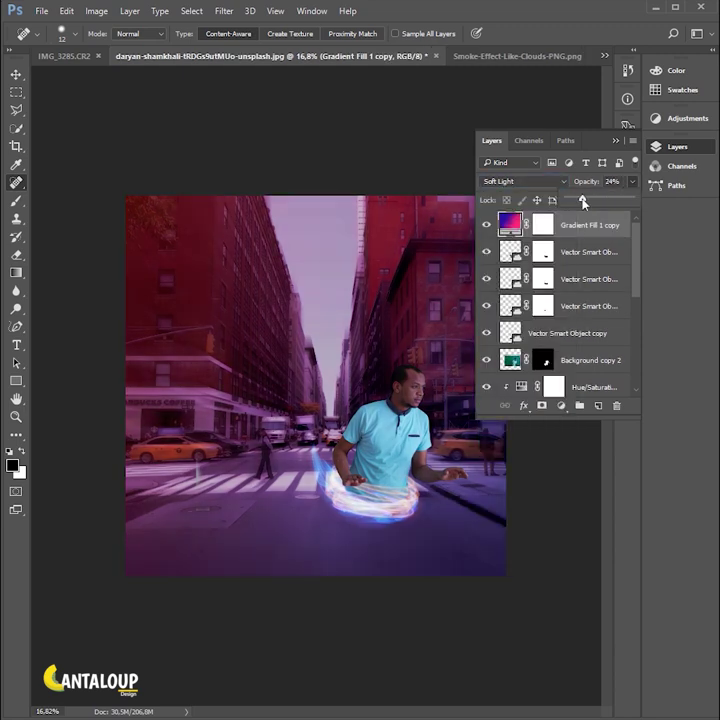
{"action": "left_click", "coordinate": [558, 329]}
{"action": "left_click", "coordinate": [624, 129]}
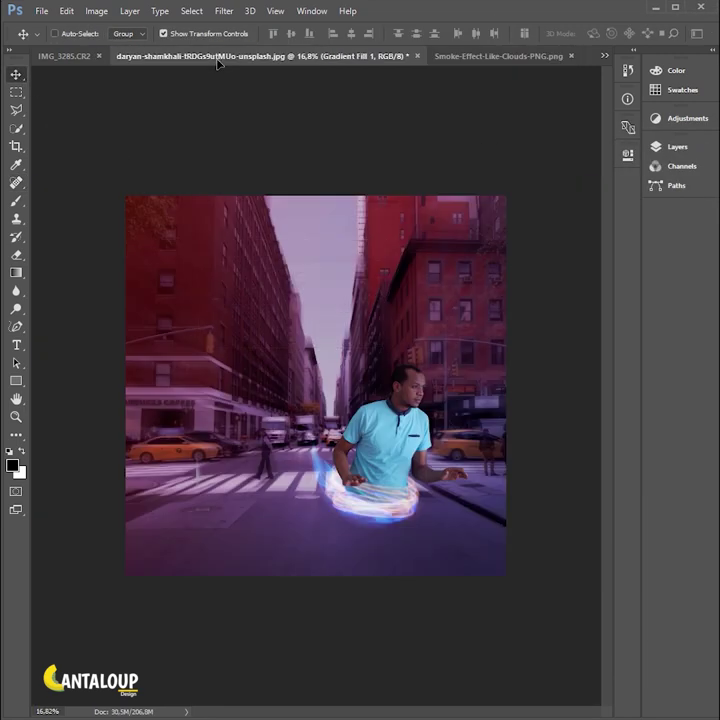
- Commit the placed smoke layer, apply a radial blur, and lower its opacity
{"action": "left_click", "coordinate": [616, 33]}
{"action": "left_click", "coordinate": [224, 11]}
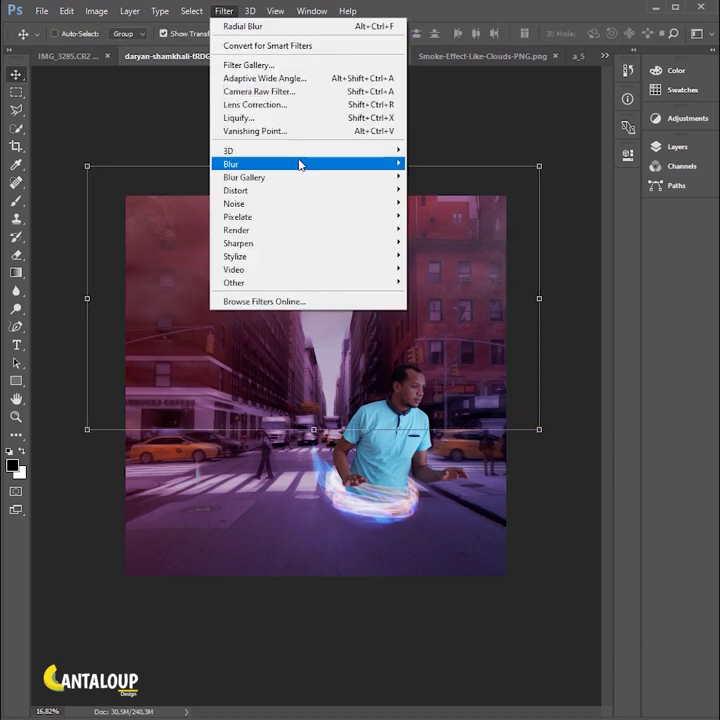
{"action": "left_click", "coordinate": [458, 254]}
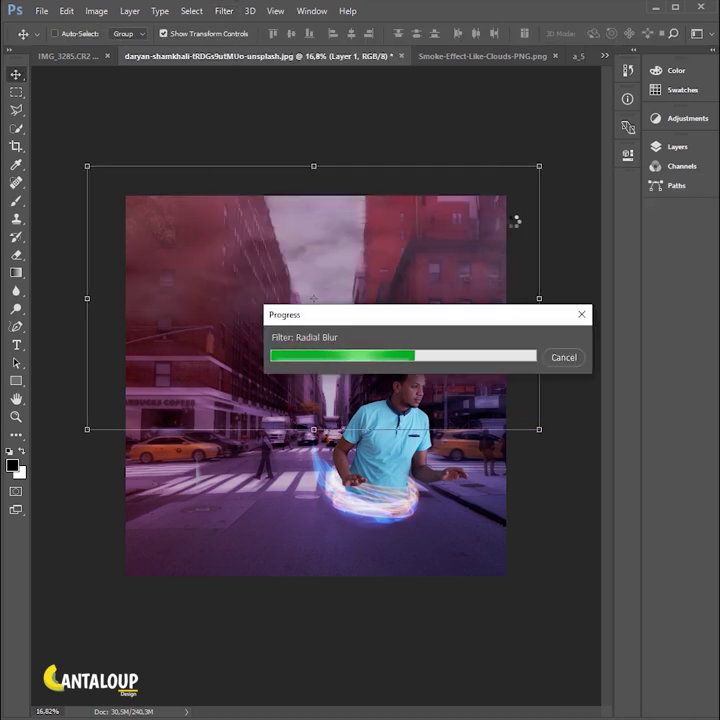
{"action": "left_click", "coordinate": [677, 146]}
{"action": "left_click", "coordinate": [632, 181]}
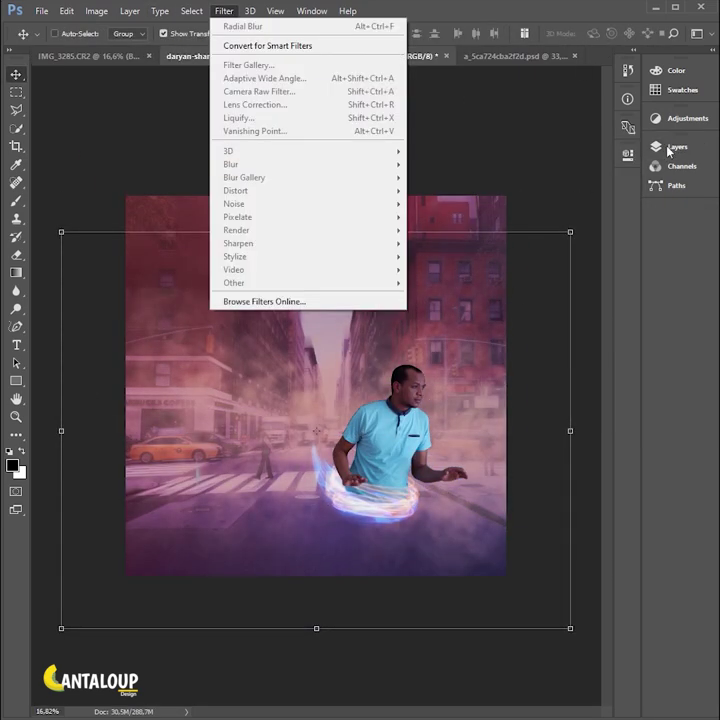
- Radial-blur the smoke copy, set its opacity to 20%, and enlarge it
{"action": "key", "text": "ctrl+f"}
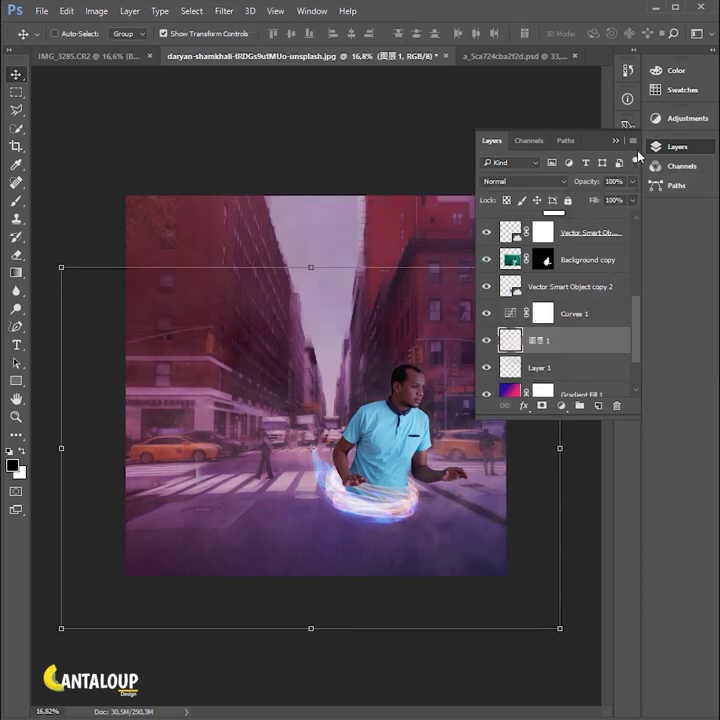
{"action": "left_click", "coordinate": [243, 26]}
{"action": "key", "text": "Return"}
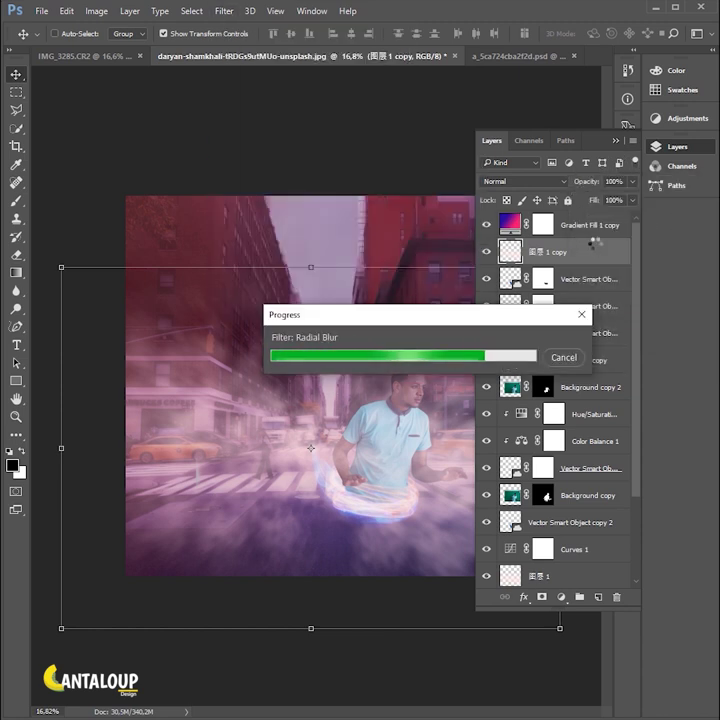
{"action": "left_click", "coordinate": [632, 181]}
{"action": "left_click_drag", "start_coordinate": [611, 197], "coordinate": [590, 187]}
{"action": "key", "text": "ctrl+t"}
{"action": "key", "text": "Return"}
- Apply a radial zoom blur to the man's layer copy
{"action": "left_click", "coordinate": [677, 146]}
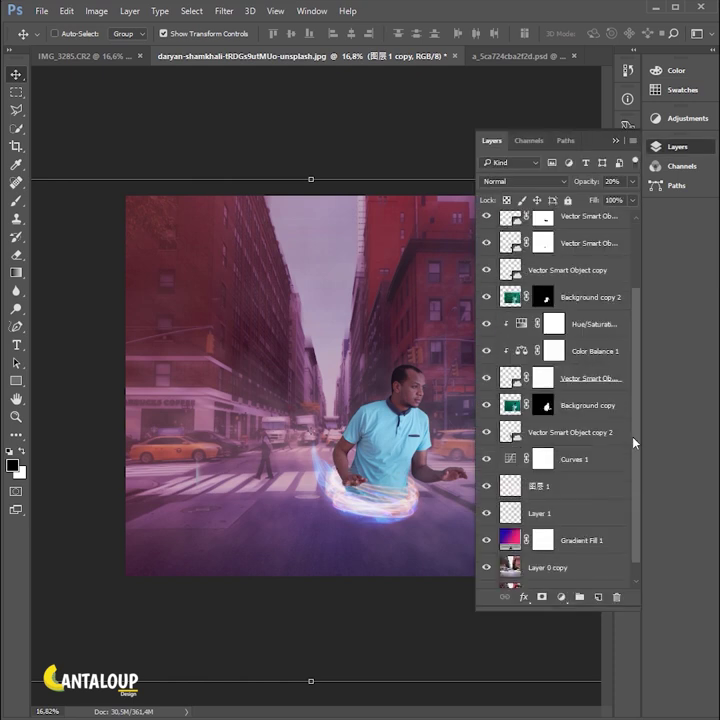
{"action": "right_click", "coordinate": [536, 430]}
{"action": "left_click", "coordinate": [224, 11]}
{"action": "left_click", "coordinate": [432, 256]}
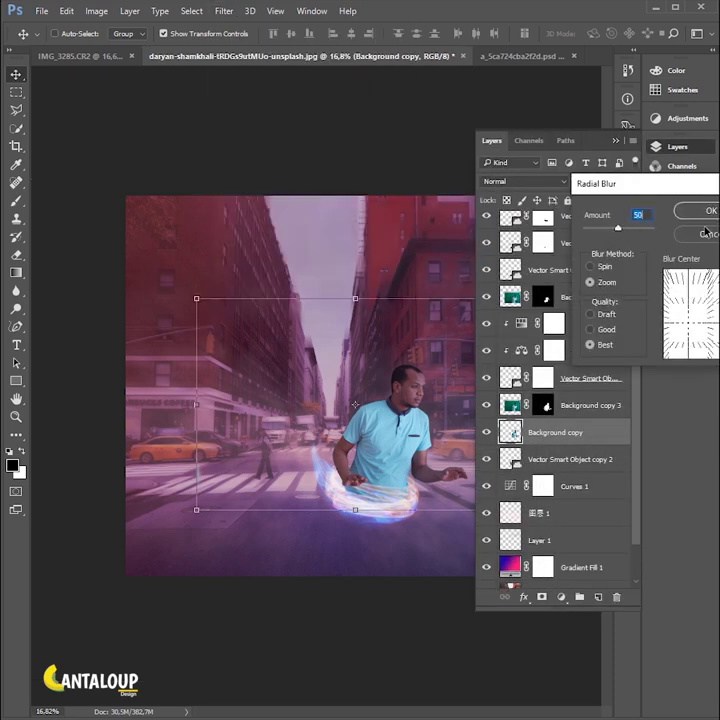
{"action": "left_click", "coordinate": [708, 211]}
{"action": "left_click", "coordinate": [568, 310]}
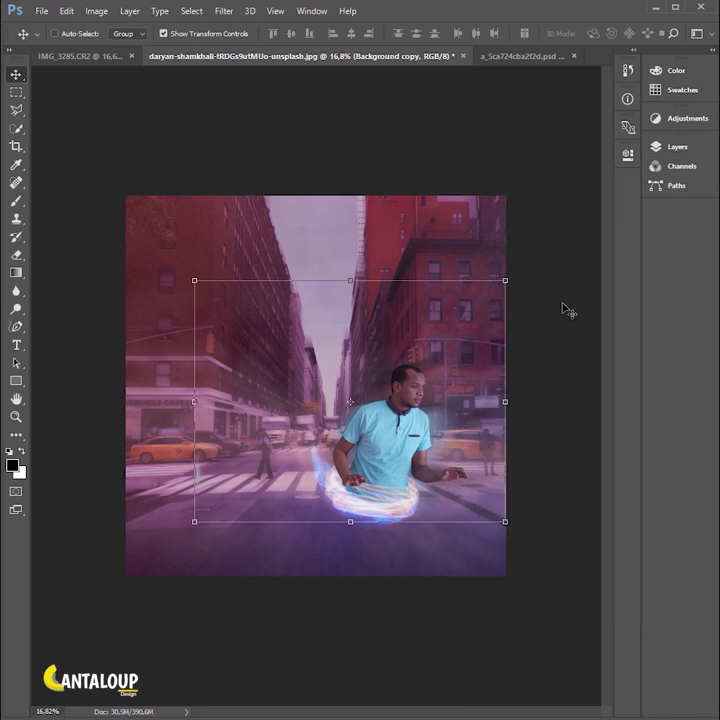
- Rerun the radial blur and move Background copy above Background copy 3
{"action": "left_click", "coordinate": [677, 146]}
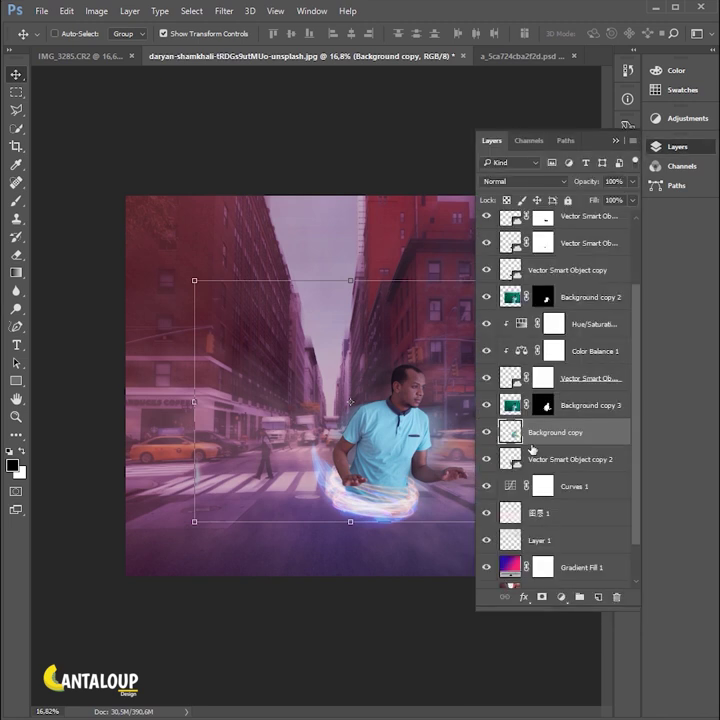
{"action": "left_click", "coordinate": [224, 11]}
{"action": "left_click", "coordinate": [633, 345]}
{"action": "left_click_drag", "start_coordinate": [560, 432], "coordinate": [545, 393]}
{"action": "scroll", "coordinate": [400, 420], "scroll_direction": "up", "scroll_amount": 2}
{"action": "scroll", "coordinate": [400, 420], "scroll_direction": "up", "scroll_amount": 1}
- Add a layer mask to the blurred Background copy and lower its fill to 76%
{"action": "left_click", "coordinate": [413, 350]}
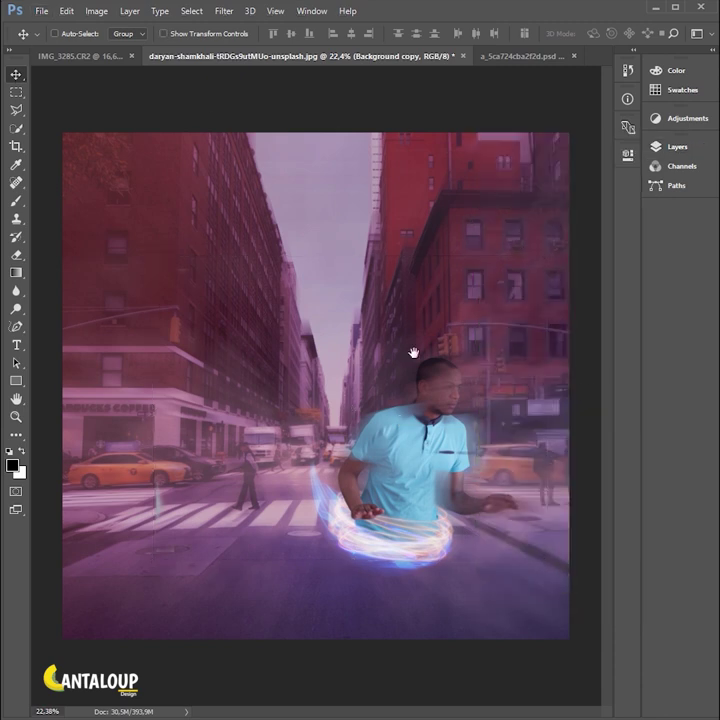
{"action": "scroll", "coordinate": [452, 302], "scroll_direction": "up", "scroll_amount": 3}
{"action": "left_click", "coordinate": [677, 146]}
{"action": "left_click", "coordinate": [541, 596]}
{"action": "key", "text": "b"}
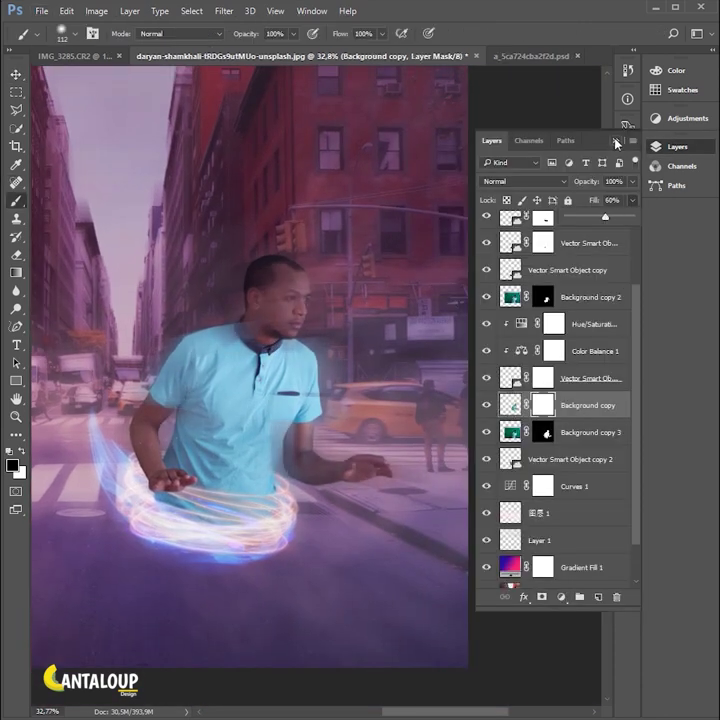
{"action": "left_click", "coordinate": [616, 140]}
{"action": "scroll", "coordinate": [484, 320], "scroll_direction": "up", "scroll_amount": 5}
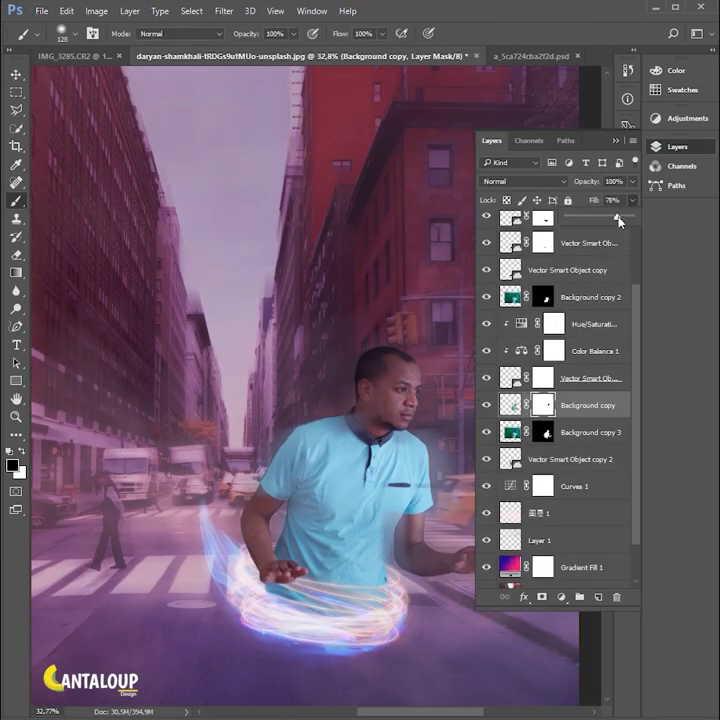
{"action": "left_click", "coordinate": [400, 440]}
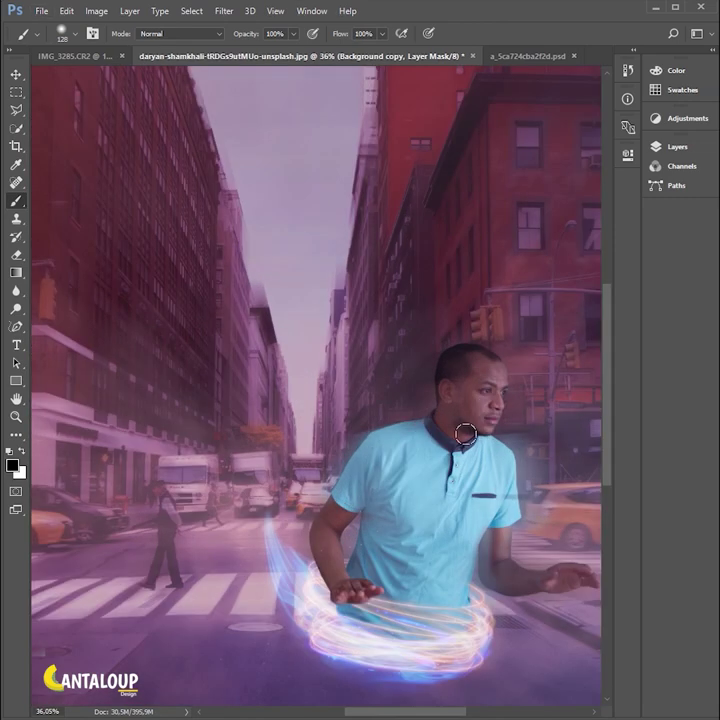
{"action": "scroll", "coordinate": [426, 538], "scroll_direction": "up", "scroll_amount": 3}
{"action": "scroll", "coordinate": [426, 538], "scroll_direction": "up", "scroll_amount": 1}
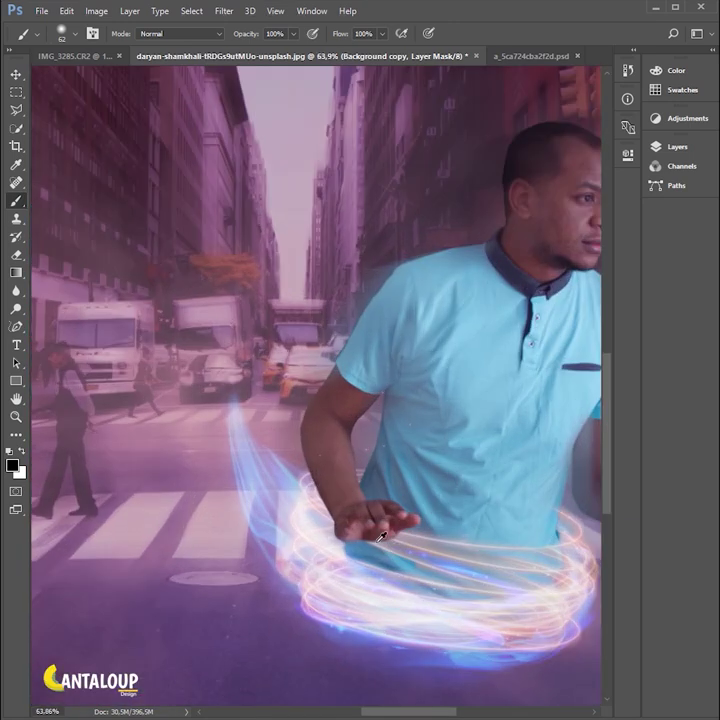
{"action": "scroll", "coordinate": [311, 542], "scroll_direction": "down", "scroll_amount": 5}
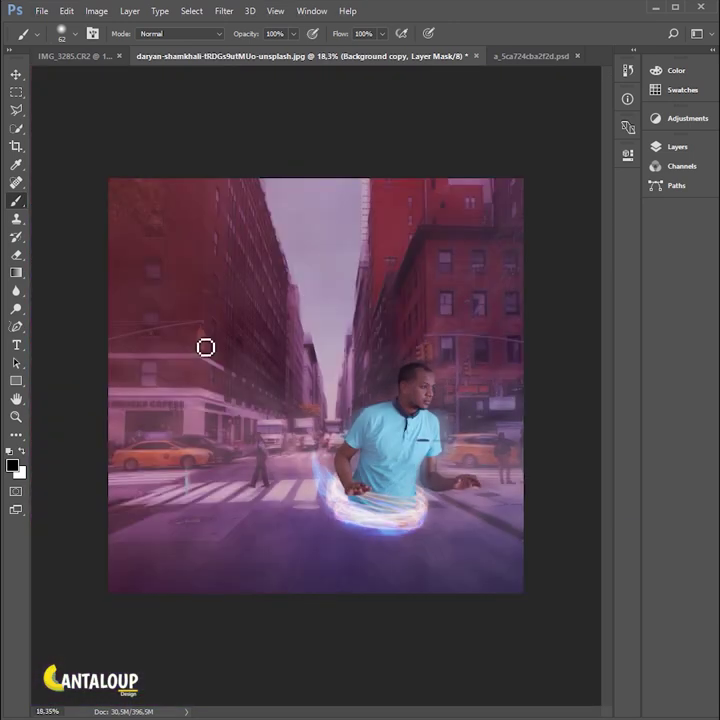
{"action": "left_click", "coordinate": [670, 147]}
- Duplicate the gradient fill around Background copy, then delete the extra copy
{"action": "left_click_drag", "start_coordinate": [560, 566], "coordinate": [560, 405]}
{"action": "right_click", "coordinate": [600, 405]}
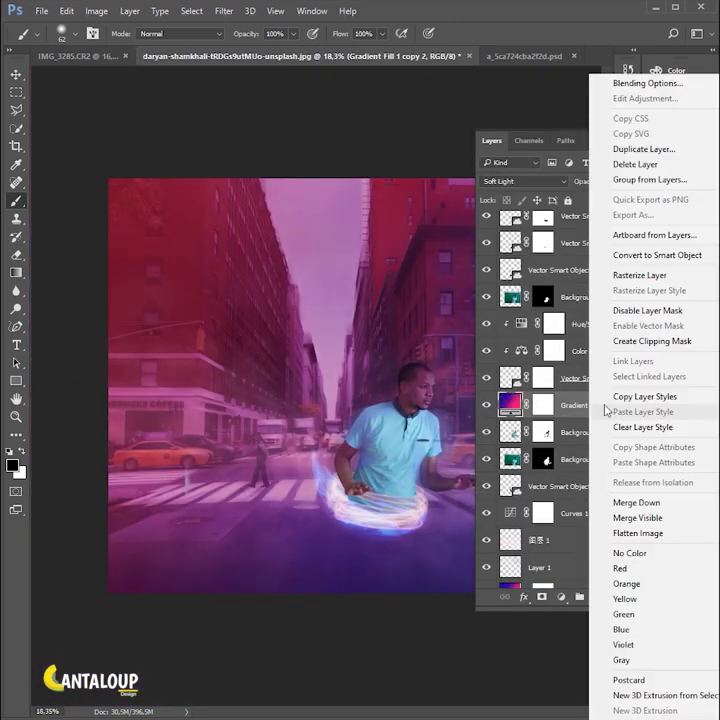
{"action": "left_click", "coordinate": [487, 405]}
{"action": "left_click_drag", "start_coordinate": [487, 405], "coordinate": [498, 470]}
{"action": "scroll", "coordinate": [523, 181], "scroll_direction": "down", "scroll_amount": 8}
{"action": "left_click", "coordinate": [523, 181]}
{"action": "key", "text": "Escape"}
{"action": "key", "text": "Delete"}
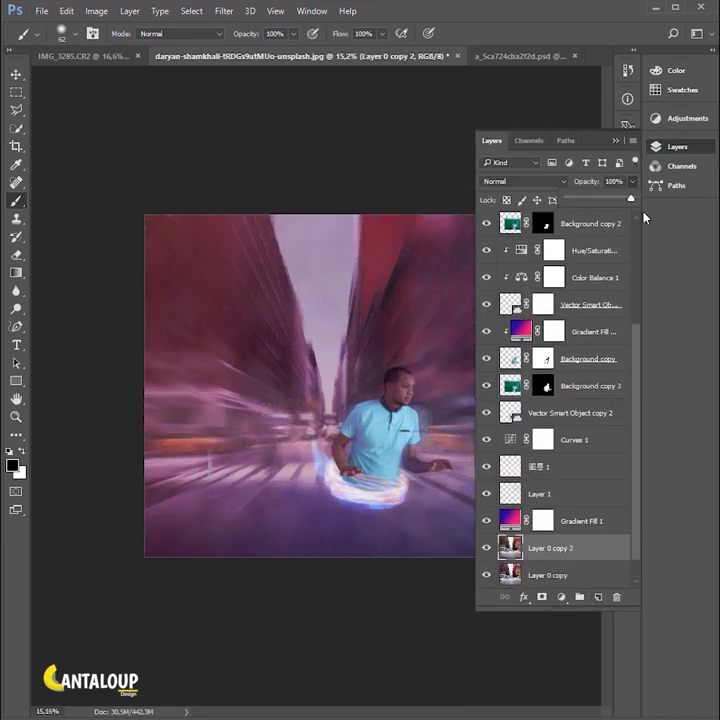
- Radial-blur the street layer, lower its fill to 76%, and mask the blur off the upper buildings
{"action": "left_click", "coordinate": [224, 11]}
{"action": "left_click", "coordinate": [455, 255]}
{"action": "left_click", "coordinate": [694, 210]}
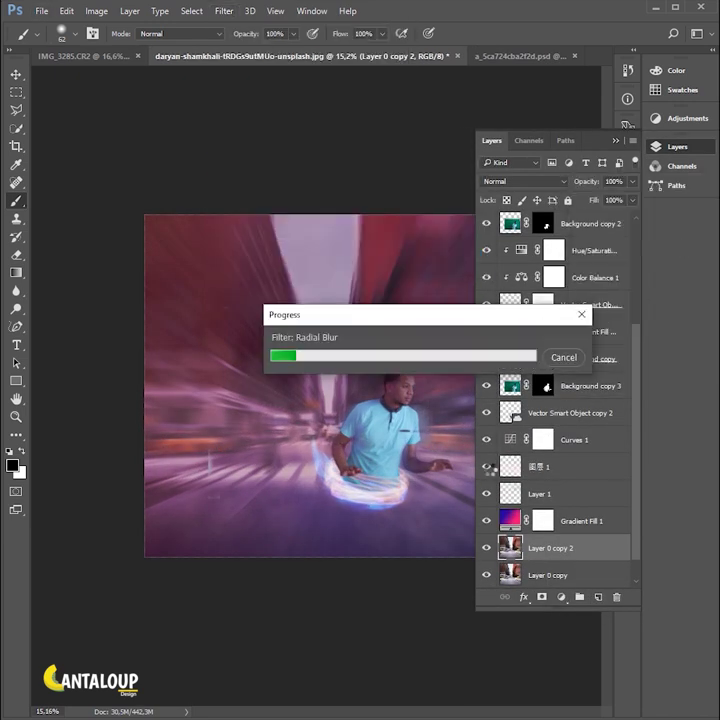
{"action": "left_click", "coordinate": [487, 548]}
{"action": "mouse_move", "coordinate": [632, 200]}
{"action": "left_mouse_down"}
{"action": "mouse_move", "coordinate": [617, 221]}
{"action": "mouse_move", "coordinate": [624, 221]}
{"action": "left_mouse_up"}
{"action": "left_click", "coordinate": [541, 597]}
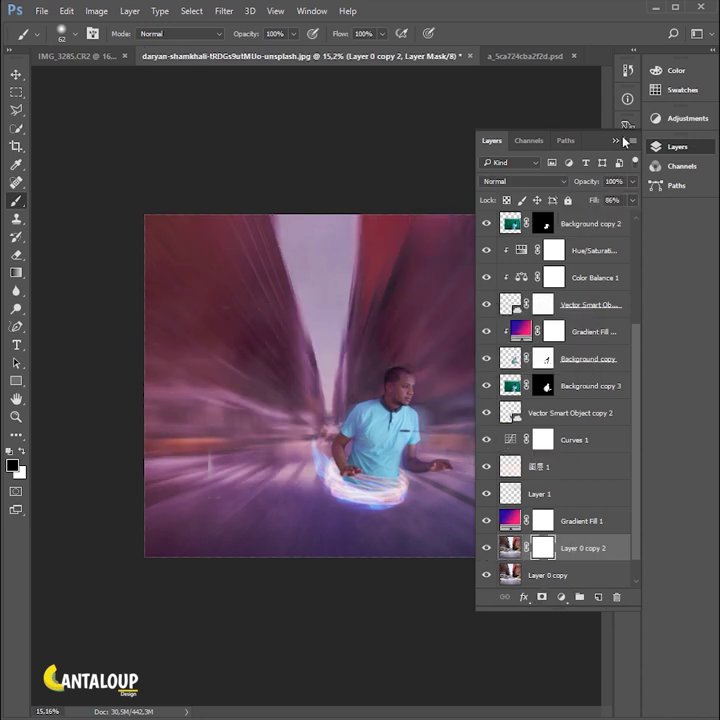
{"action": "left_click", "coordinate": [622, 140]}
{"action": "key", "text": "ctrl+0"}
{"action": "left_click_drag", "start_coordinate": [375, 386], "coordinate": [75, 249]}
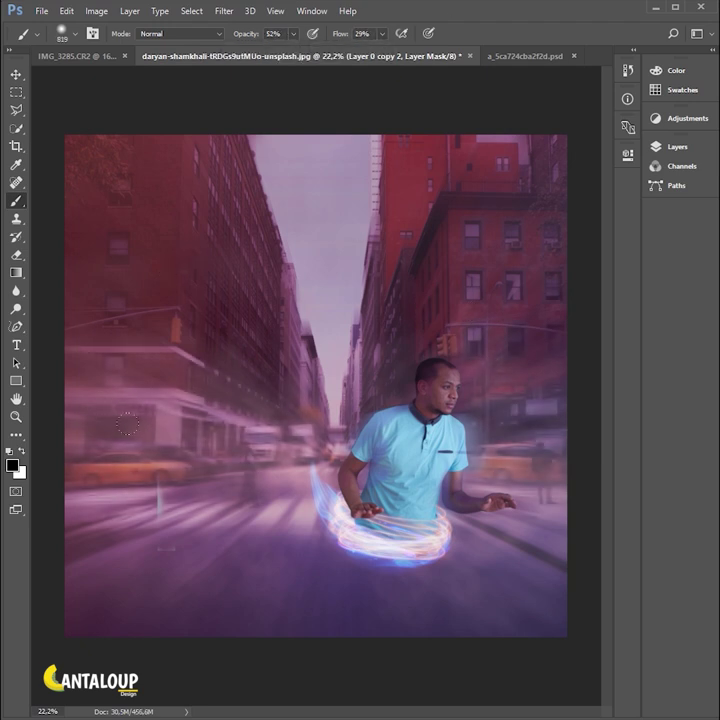
- Reapply the radial blur to the 图层 1 layer
{"action": "left_click", "coordinate": [677, 146]}
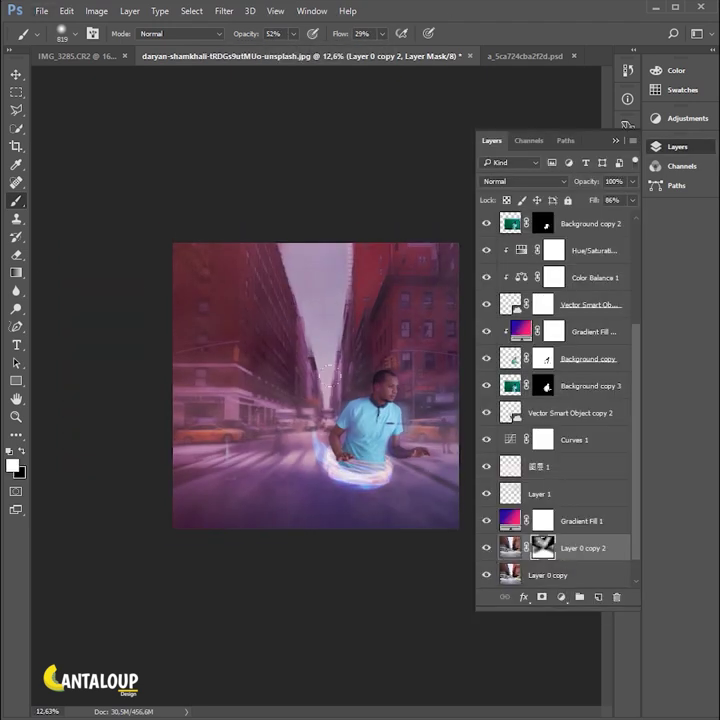
{"action": "key", "text": "F7"}
{"action": "scroll", "coordinate": [418, 393], "scroll_direction": "up", "scroll_amount": 3}
{"action": "key", "text": "F7"}
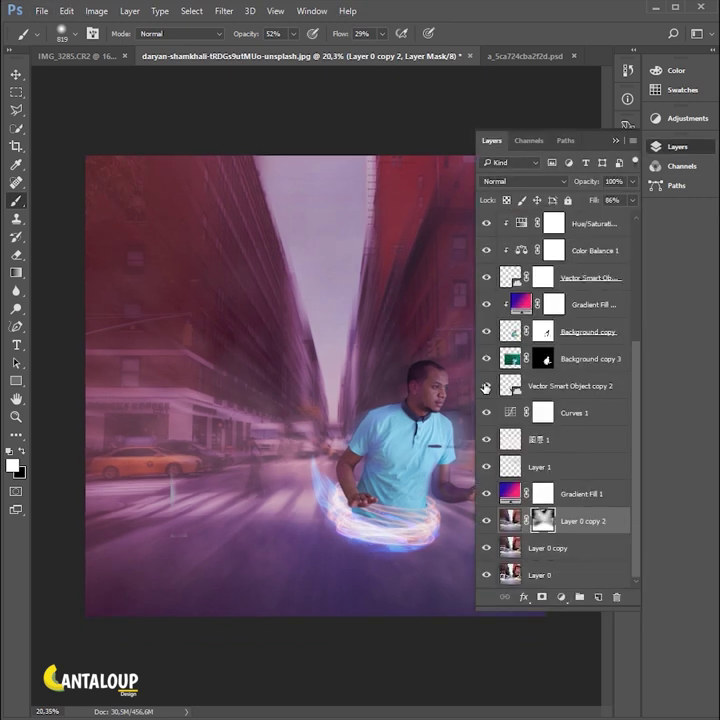
{"action": "left_click", "coordinate": [560, 437]}
{"action": "key", "text": "ctrl+alt+f"}
{"action": "key", "text": "Return"}
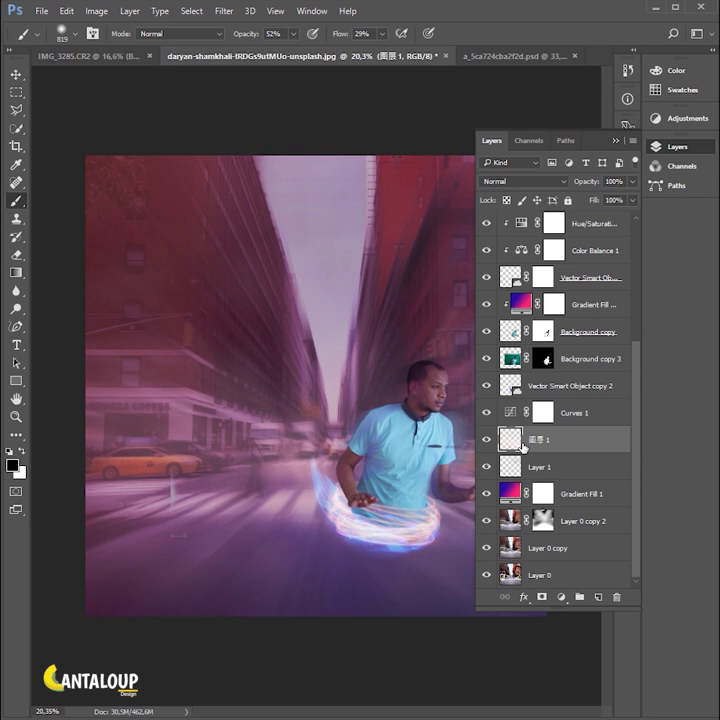
- Lower the blurred Layer 0 copy 2 opacity to 65%
{"action": "key", "text": "F7"}
{"action": "key", "text": "F7"}
{"action": "left_click", "coordinate": [540, 521]}
{"action": "left_click_drag", "start_coordinate": [632, 181], "coordinate": [610, 200]}
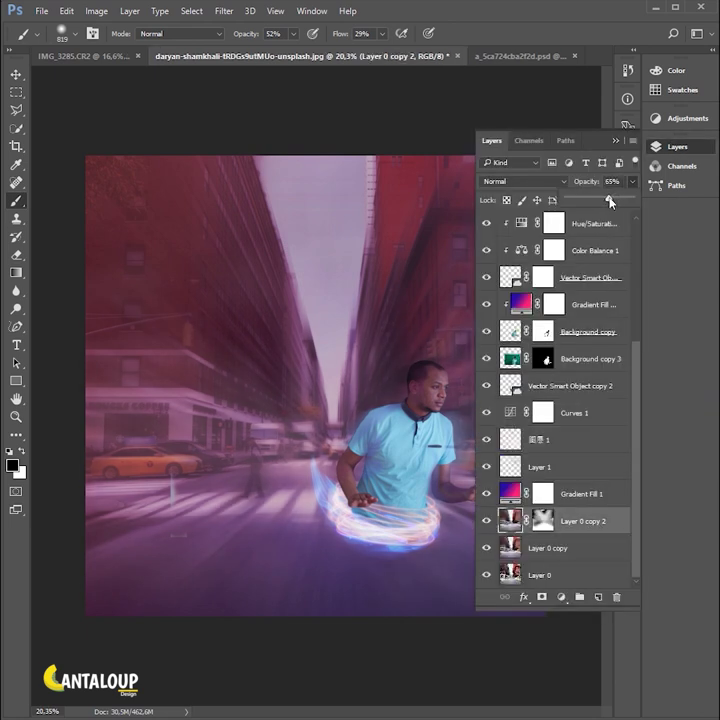
{"action": "key", "text": "F7"}
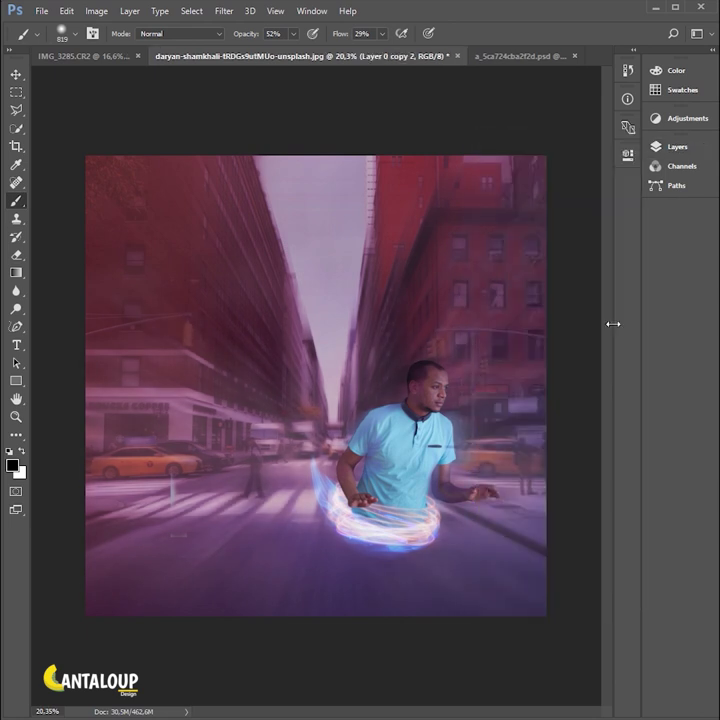
{"action": "key", "text": "F7"}
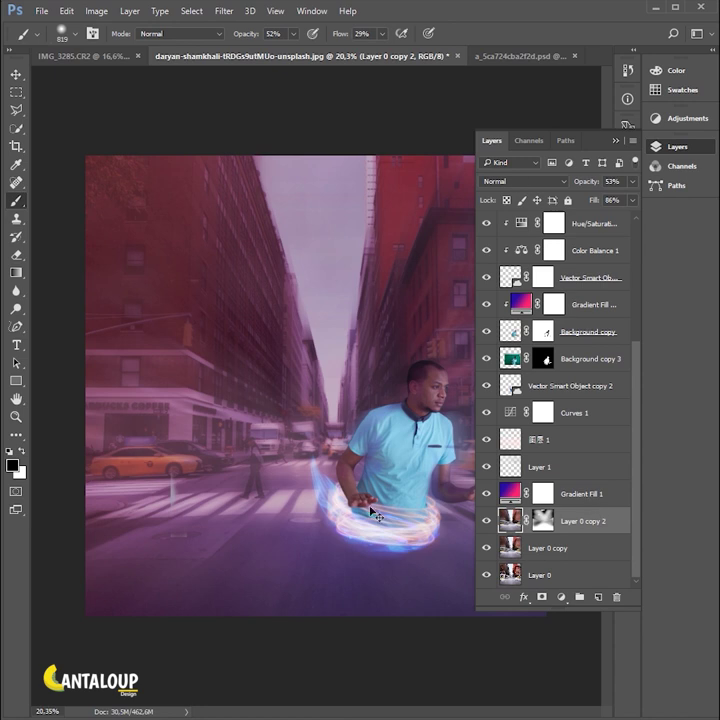
- Add a Gradient Fill layer using a custom white gradient
{"action": "left_click", "coordinate": [560, 597]}
{"action": "left_click", "coordinate": [541, 268]}
{"action": "left_click", "coordinate": [510, 231]}
{"action": "left_click", "coordinate": [240, 234]}
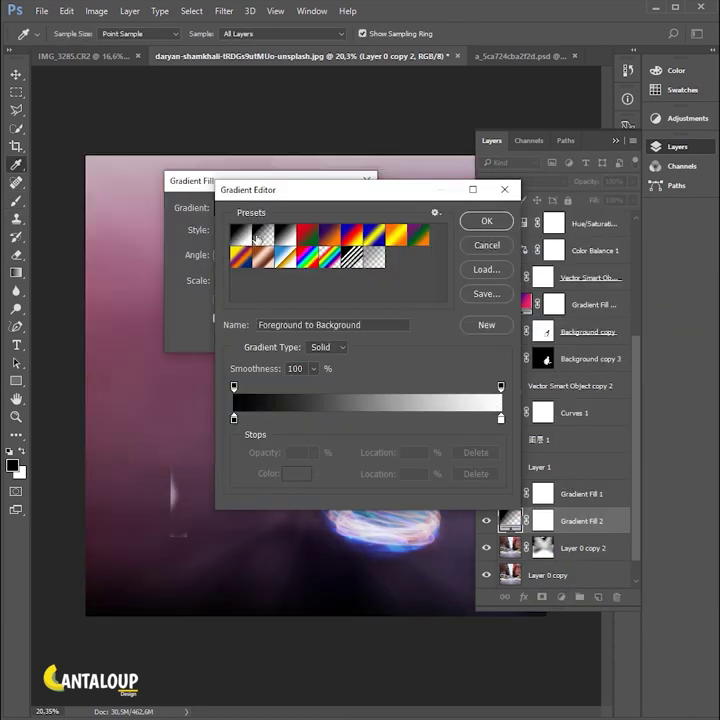
{"action": "double_click", "coordinate": [234, 418]}
{"action": "left_click", "coordinate": [477, 273]}
- Make the gradient Radial and reversed, with Angle 180 and Scale 78%, and commit it
{"action": "left_click", "coordinate": [486, 220]}
{"action": "mouse_move", "coordinate": [190, 181]}
{"action": "left_mouse_down"}
{"action": "mouse_move", "coordinate": [434, 289]}
{"action": "mouse_move", "coordinate": [505, 353]}
{"action": "left_mouse_up"}
{"action": "left_click", "coordinate": [556, 402]}
{"action": "left_click", "coordinate": [531, 472]}
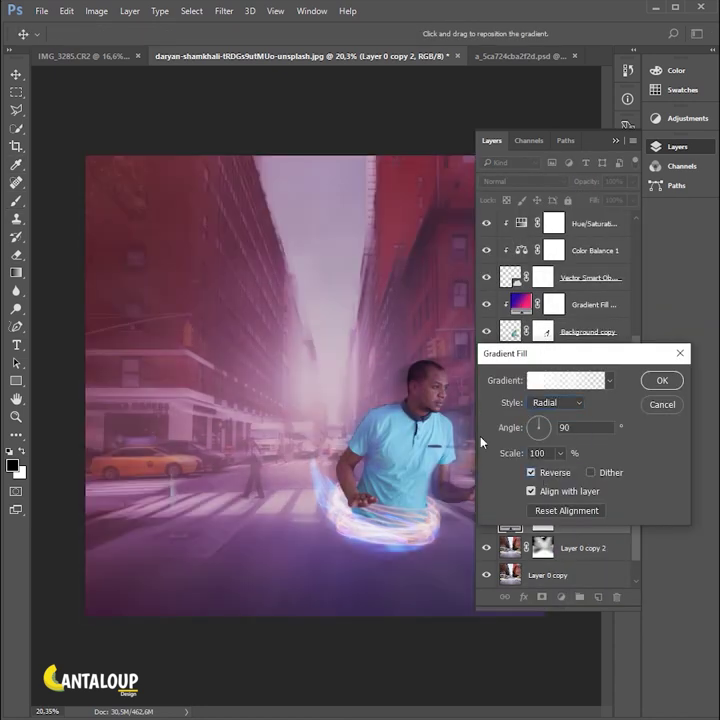
{"action": "left_click", "coordinate": [563, 456]}
{"action": "mouse_move", "coordinate": [563, 456]}
{"action": "left_mouse_down"}
{"action": "mouse_move", "coordinate": [561, 469]}
{"action": "mouse_move", "coordinate": [522, 406]}
{"action": "left_mouse_up"}
{"action": "left_click_drag", "start_coordinate": [505, 353], "coordinate": [100, 90]}
{"action": "mouse_move", "coordinate": [155, 190]}
{"action": "left_mouse_down"}
{"action": "mouse_move", "coordinate": [153, 209]}
{"action": "mouse_move", "coordinate": [370, 540]}
{"action": "left_mouse_up"}
{"action": "key", "text": "Return"}
- Duplicate the man's Background copy 3 layer as Background copy 4
{"action": "key", "text": "b"}
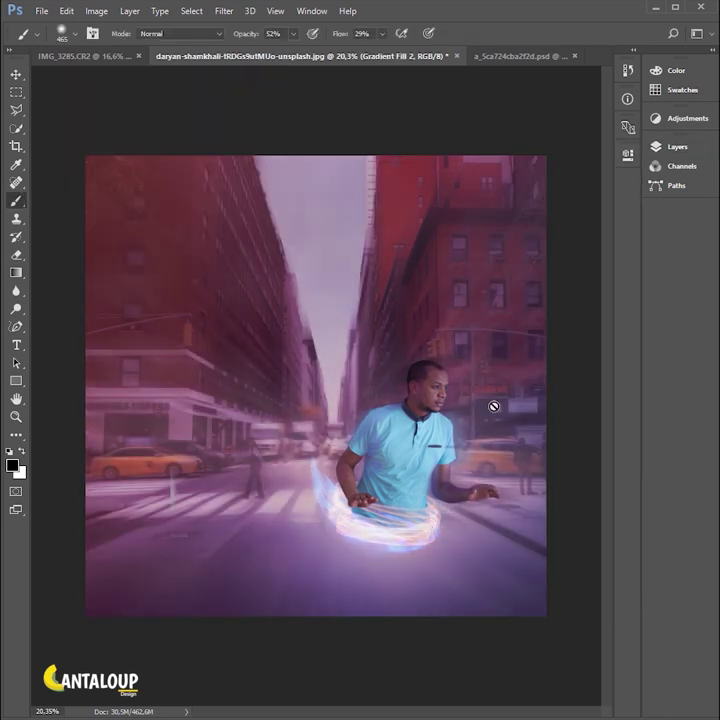
{"action": "key", "text": "F7"}
{"action": "left_click", "coordinate": [590, 413]}
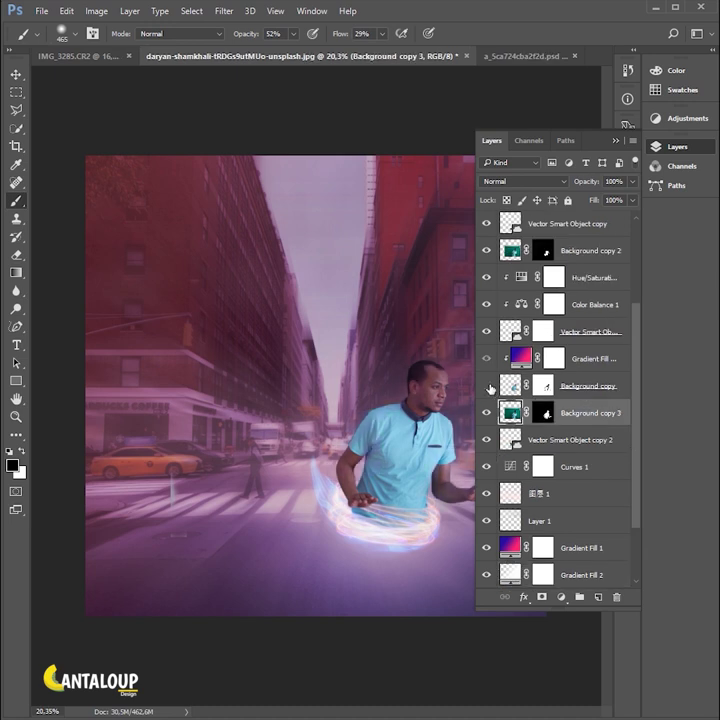
{"action": "key", "text": "ctrl+j"}
{"action": "right_click", "coordinate": [601, 446]}
{"action": "key", "text": "ctrl+bracketright"}
{"action": "key", "text": "ctrl+alt+g"}
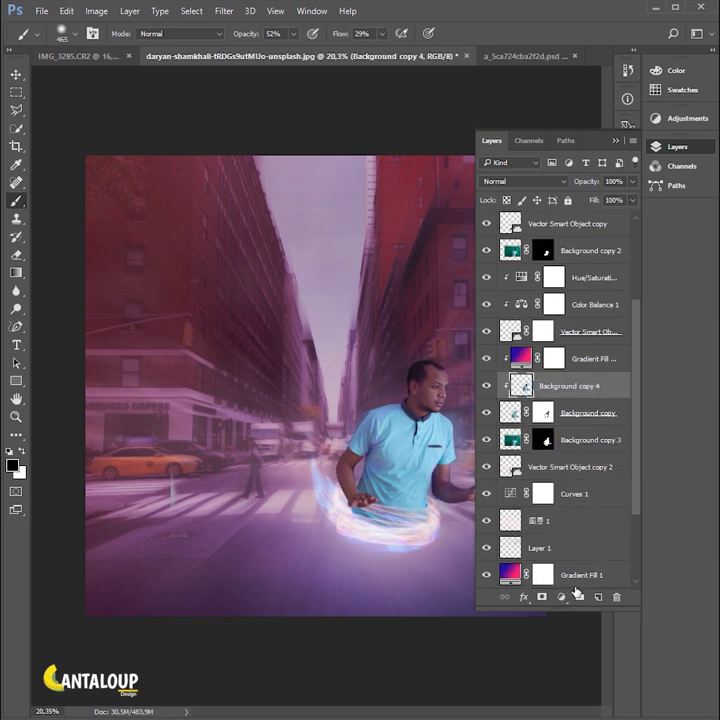
{"action": "key", "text": "ctrl+alt+g"}
{"action": "key", "text": "ctrl+bracketleft"}
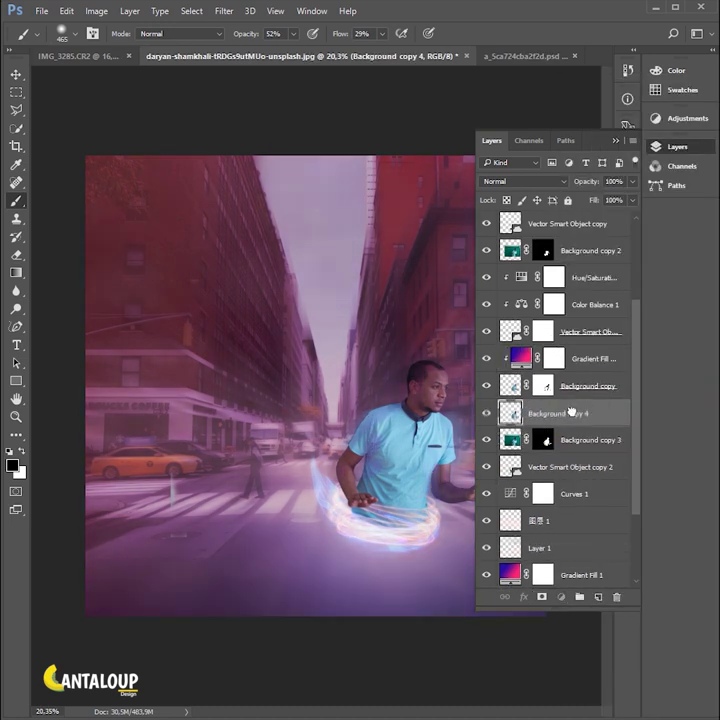
- Apply a Radial Blur of amount 74 to Background copy 4
{"action": "left_click", "coordinate": [224, 11]}
{"action": "left_click", "coordinate": [440, 248]}
{"action": "left_click_drag", "start_coordinate": [638, 229], "coordinate": [590, 229]}
{"action": "left_click", "coordinate": [705, 211]}
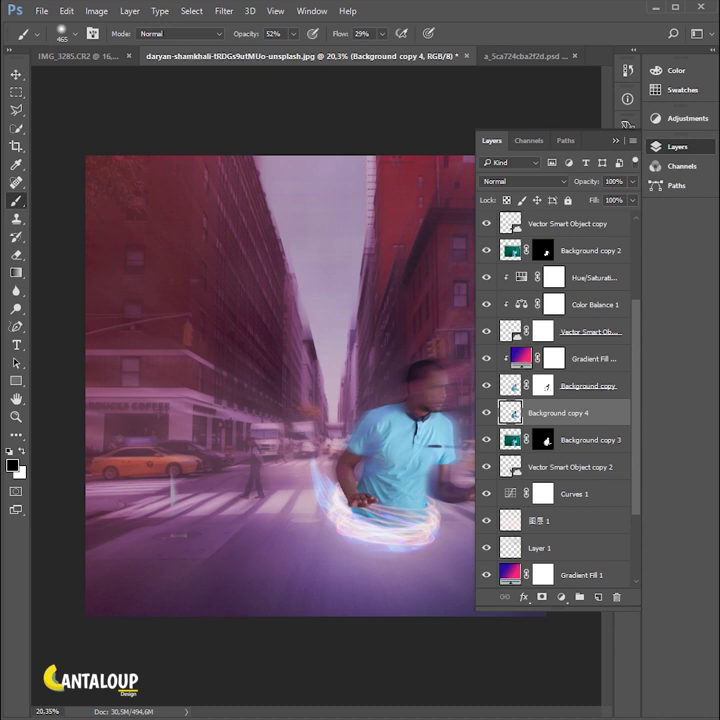
- Move blurred Background copy 4 below Background copy 3 and target copy 3's mask with the Brush
{"action": "key", "text": "ctrl+bracketleft"}
{"action": "left_click", "coordinate": [16, 74]}
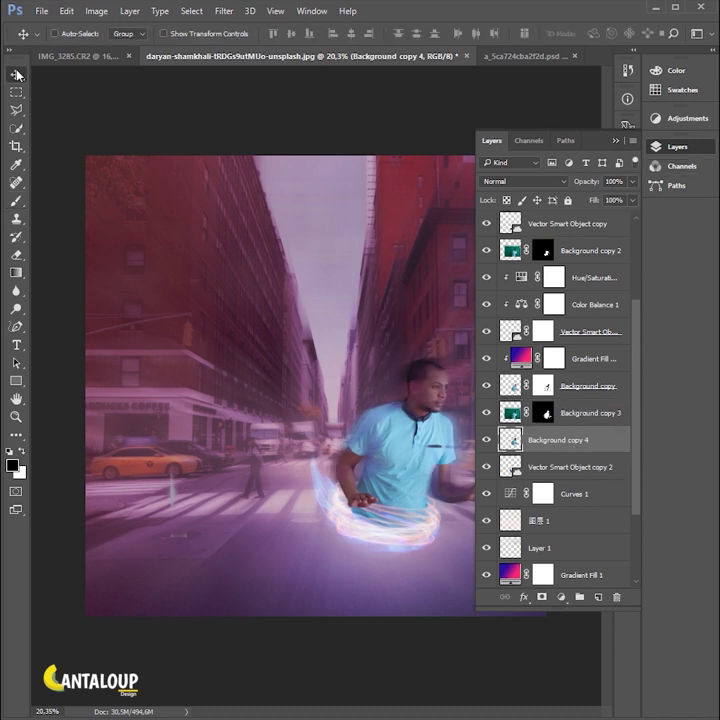
{"action": "left_click", "coordinate": [544, 412]}
{"action": "scroll", "coordinate": [407, 450], "scroll_direction": "up", "scroll_amount": 5}
{"action": "key", "text": "b"}
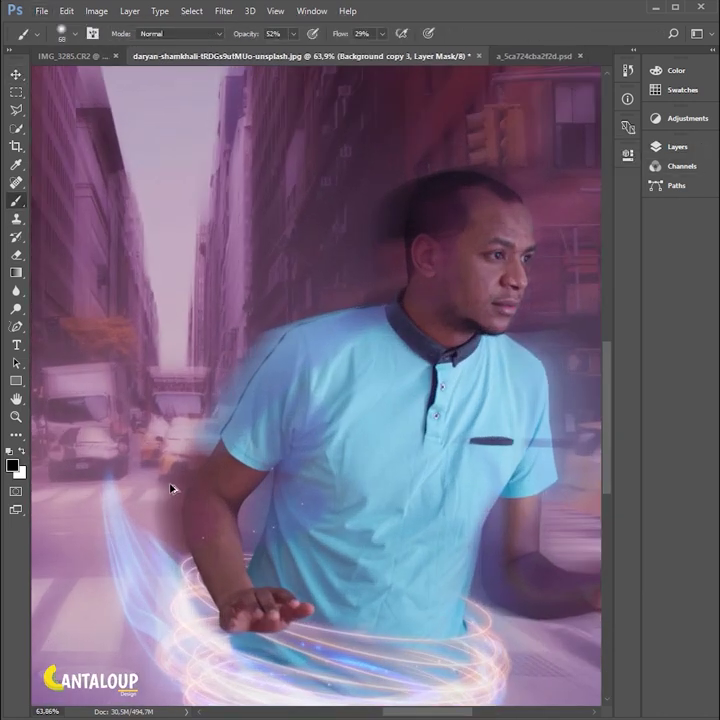
{"action": "scroll", "coordinate": [230, 413], "scroll_direction": "up", "scroll_amount": 2}
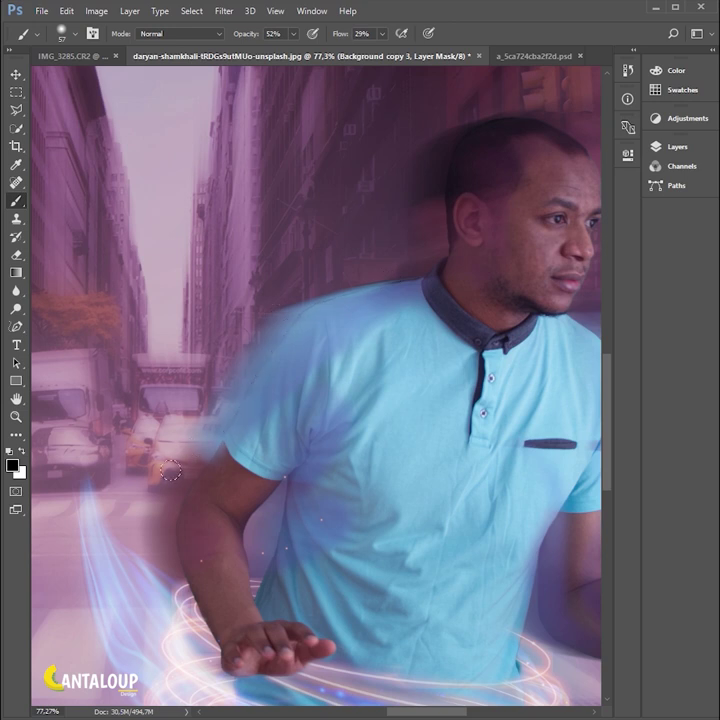
- Toggle layer visibility to compare the blurred trail with the sharp cut-out
{"action": "key", "text": "F7"}
{"action": "left_click", "coordinate": [486, 439]}
{"action": "left_click", "coordinate": [486, 439]}
{"action": "left_click", "coordinate": [486, 439]}
{"action": "left_click", "coordinate": [486, 388]}
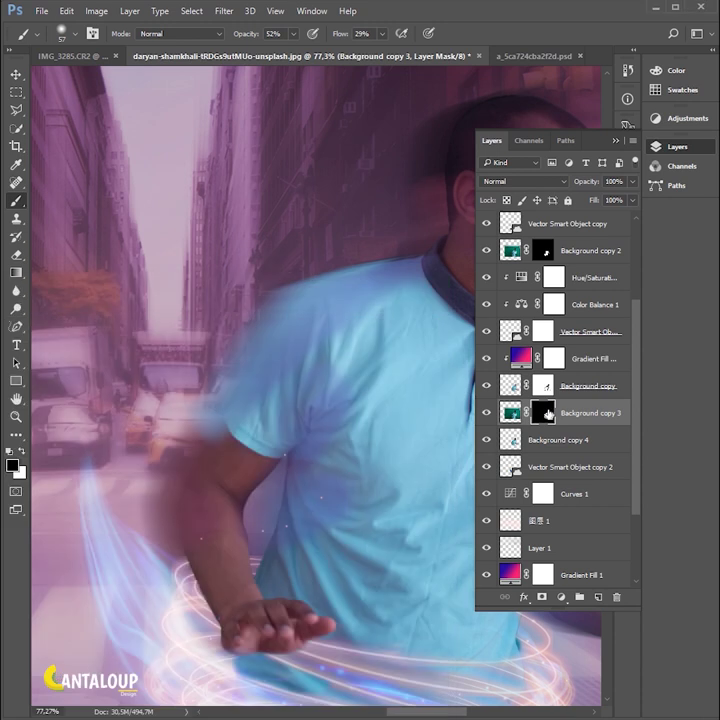
{"action": "scroll", "coordinate": [585, 434], "scroll_direction": "down", "scroll_amount": 2}
{"action": "scroll", "coordinate": [585, 434], "scroll_direction": "up", "scroll_amount": 4}
- Review the Background copy 2 and 3 masks, then free-transform blurred Background copy 4
{"action": "left_click", "coordinate": [544, 331]}
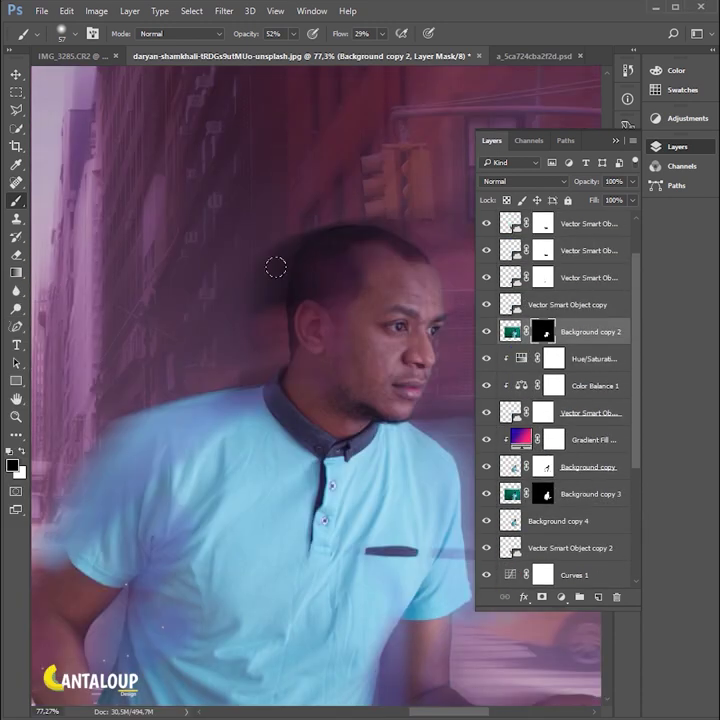
{"action": "left_click", "coordinate": [514, 495]}
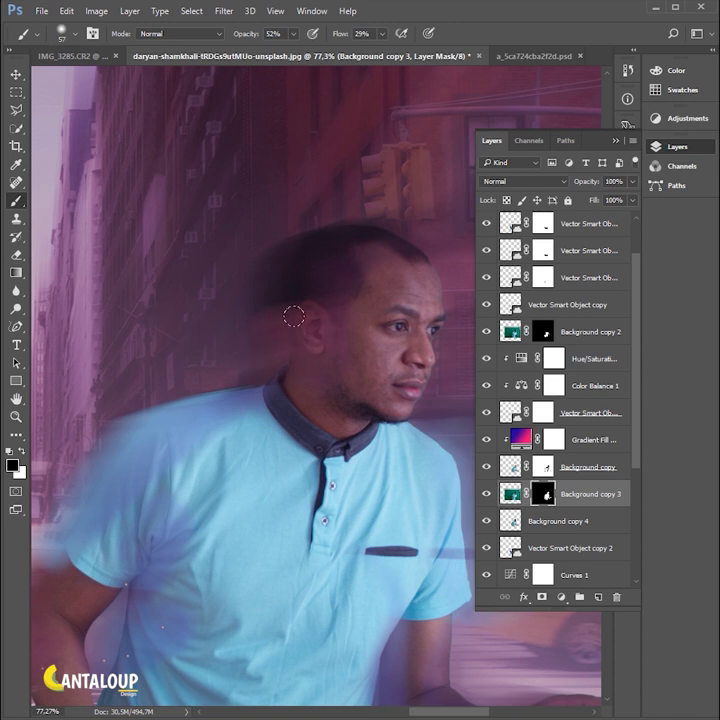
{"action": "scroll", "coordinate": [293, 316], "scroll_direction": "down", "scroll_amount": 5}
{"action": "key", "text": "v"}
{"action": "left_click", "coordinate": [135, 235], "text": "ctrl"}
{"action": "key", "text": "ctrl+t"}
- Shift the blurred copy behind the man, commit the transform, and add a mask to Background copy 4
{"action": "scroll", "coordinate": [499, 424], "scroll_direction": "up", "scroll_amount": 3}
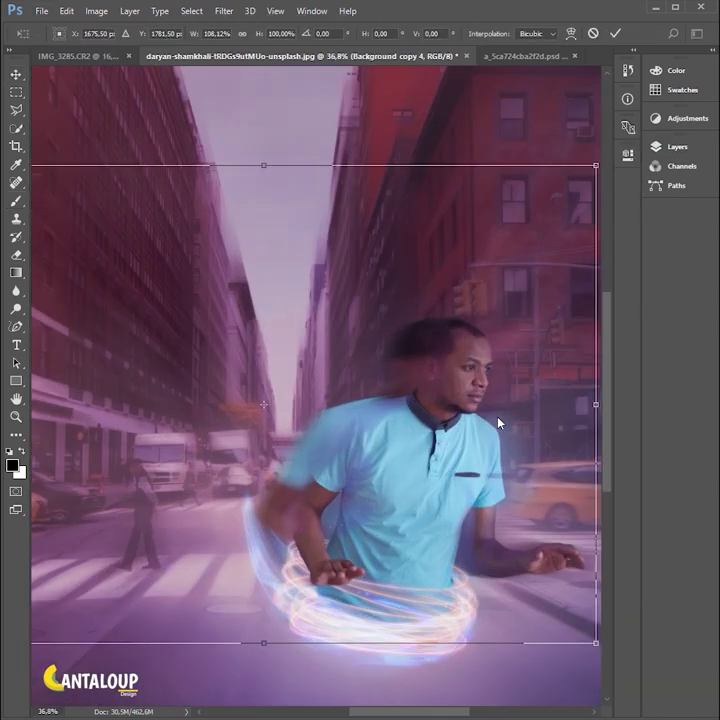
{"action": "left_click_drag", "start_coordinate": [499, 424], "coordinate": [354, 345]}
{"action": "key", "text": "Return"}
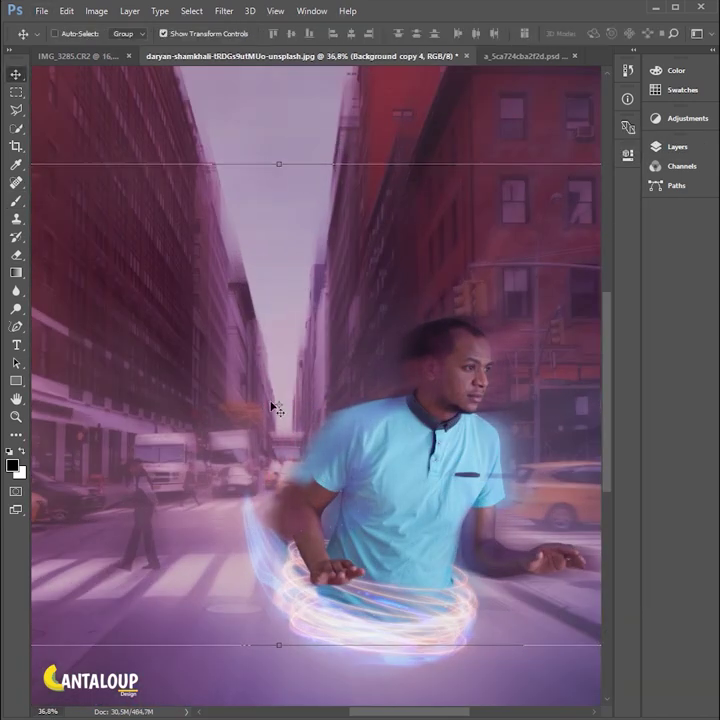
{"action": "key", "text": "F7"}
{"action": "left_click", "coordinate": [541, 597]}
- Brush over Background copy 4's mask, then select Background copy 3
{"action": "key", "text": "b"}
{"action": "scroll", "coordinate": [325, 440], "scroll_direction": "up", "scroll_amount": 2}
{"action": "scroll", "coordinate": [298, 341], "scroll_direction": "down", "scroll_amount": 2}
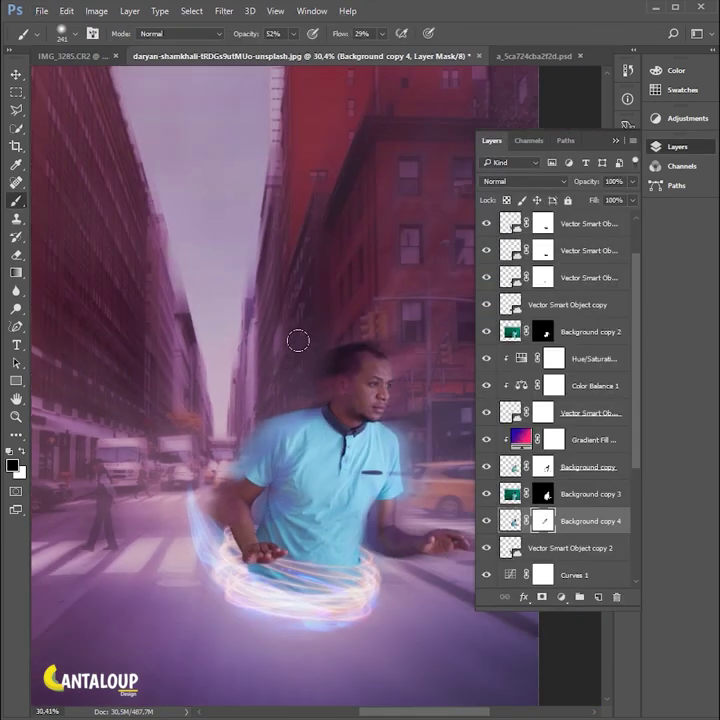
{"action": "scroll", "coordinate": [211, 423], "scroll_direction": "down", "scroll_amount": 2}
{"action": "left_click", "coordinate": [618, 141]}
{"action": "key", "text": "v"}
{"action": "scroll", "coordinate": [374, 495], "scroll_direction": "up", "scroll_amount": 3}
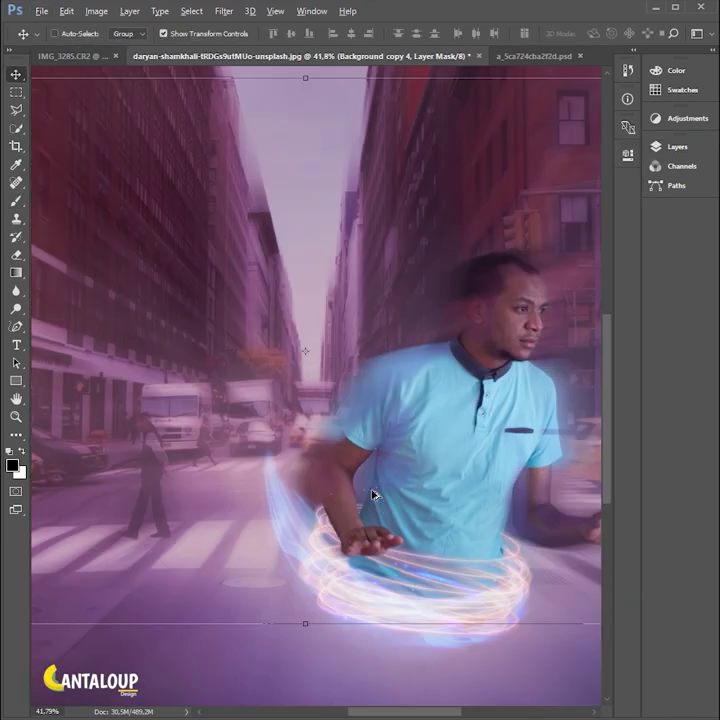
{"action": "key", "text": "F7"}
{"action": "scroll", "coordinate": [376, 303], "scroll_direction": "up", "scroll_amount": 2}
- Raise the brush flow and paint black on Background copy 3's mask
{"action": "key", "text": "b"}
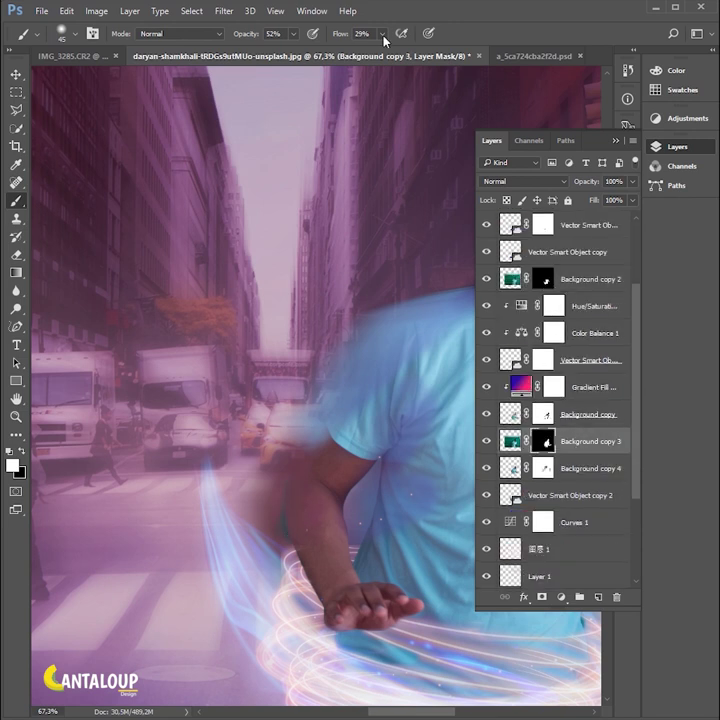
{"action": "key", "text": "shift+7"}
{"action": "key", "text": "shift+4"}
{"action": "scroll", "coordinate": [281, 553], "scroll_direction": "down", "scroll_amount": 1}
{"action": "scroll", "coordinate": [281, 553], "scroll_direction": "up", "scroll_amount": 1}
{"action": "left_click", "coordinate": [526, 470]}
{"action": "left_click", "coordinate": [545, 441]}
{"action": "key", "text": "x"}
- Duplicate the man's layer to create Background copy 7 and 8
{"action": "key", "text": "alt+bracketleft"}
{"action": "scroll", "coordinate": [307, 509], "scroll_direction": "down", "scroll_amount": 2}
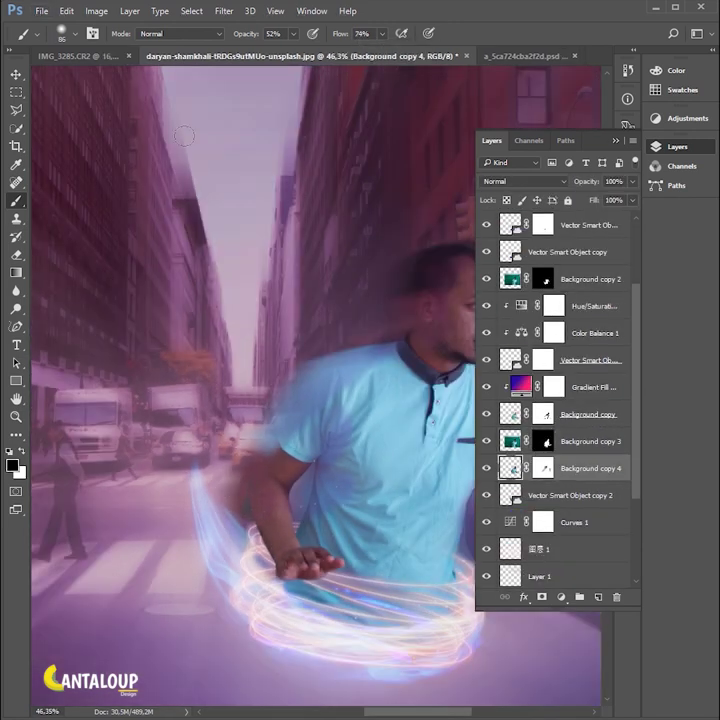
{"action": "key", "text": "v"}
{"action": "key", "text": "ctrl+t"}
{"action": "scroll", "coordinate": [336, 413], "scroll_direction": "up", "scroll_amount": 2}
{"action": "key", "text": "Return"}
{"action": "scroll", "coordinate": [336, 413], "scroll_direction": "down", "scroll_amount": 3}
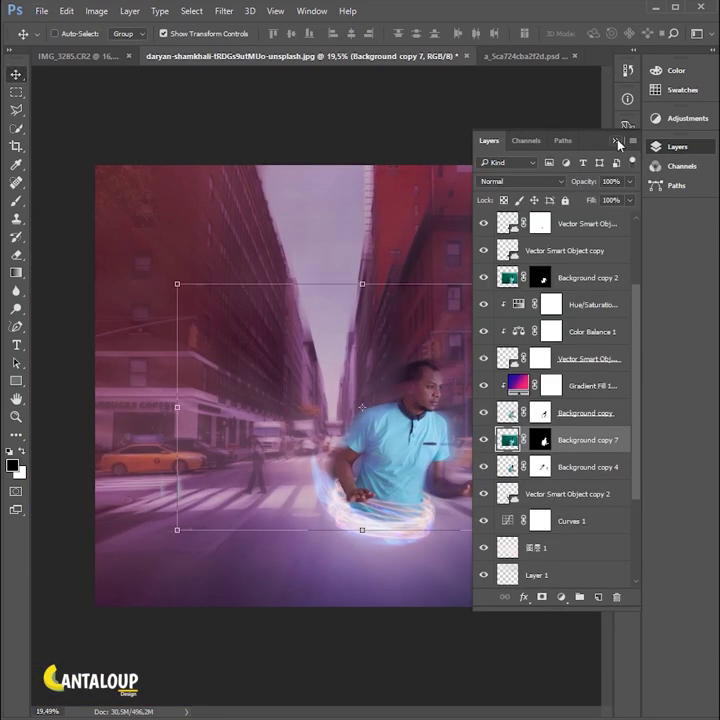
{"action": "scroll", "coordinate": [345, 430], "scroll_direction": "up", "scroll_amount": 3}
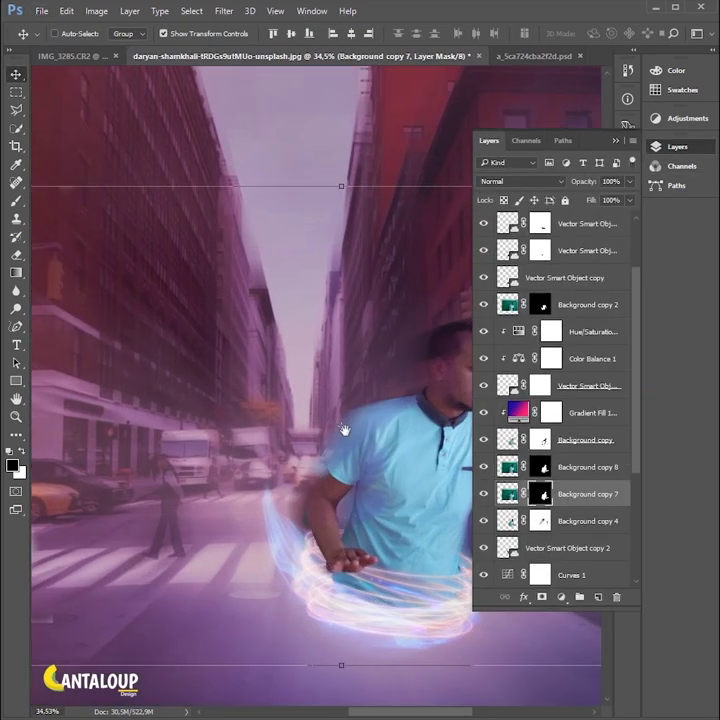
- Paint white on the copy's mask and open Liquify on Background copy 7
{"action": "key", "text": "b"}
{"action": "key", "text": "x"}
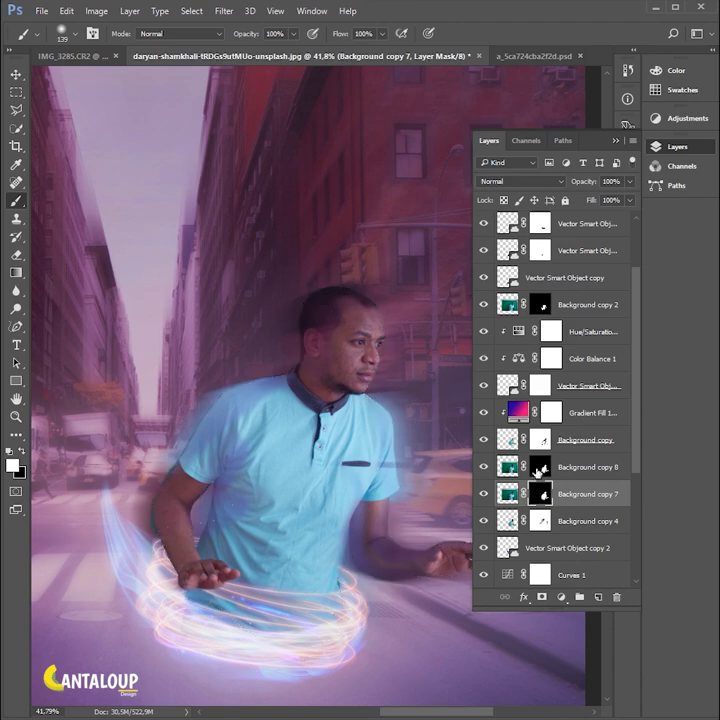
{"action": "left_click", "coordinate": [224, 11]}
{"action": "left_click", "coordinate": [245, 118]}
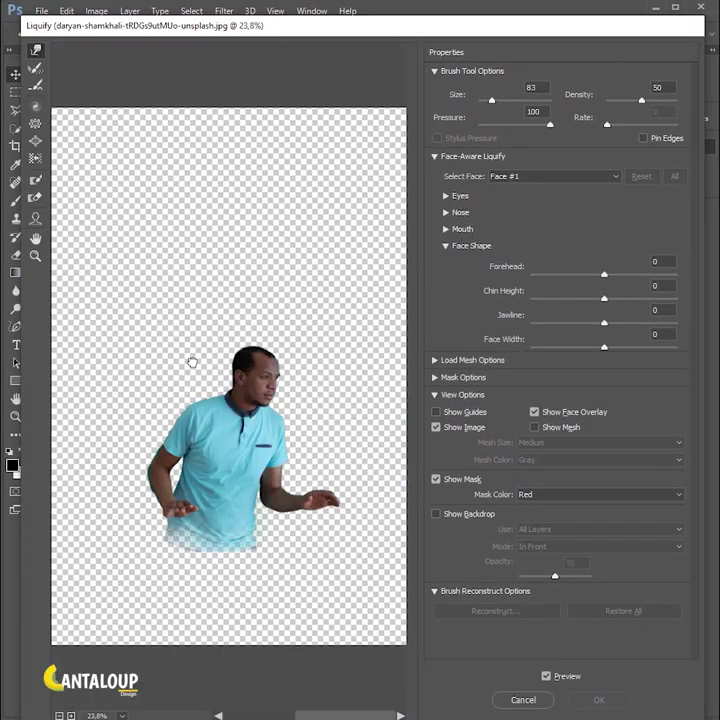
- Smear the hair and shoulder leftward into long streaks with an enlarged Forward Warp brush
{"action": "key", "text": "ctrl+plus"}
{"action": "mouse_move", "coordinate": [290, 350]}
{"action": "left_mouse_down"}
{"action": "mouse_move", "coordinate": [159, 456]}
{"action": "mouse_move", "coordinate": [127, 436]}
{"action": "mouse_move", "coordinate": [315, 533]}
{"action": "left_mouse_up"}
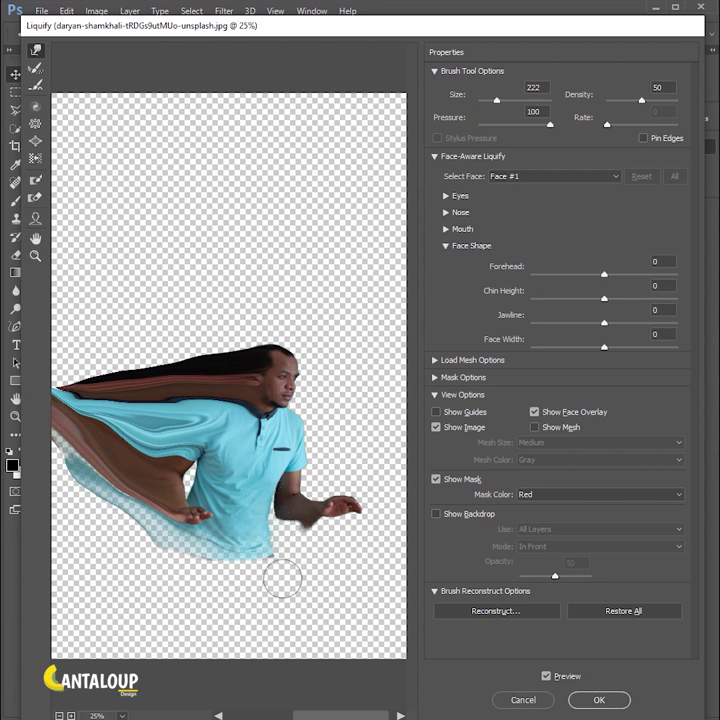
{"action": "type", "text": "40"}
{"action": "key", "text": "ctrl+minus"}
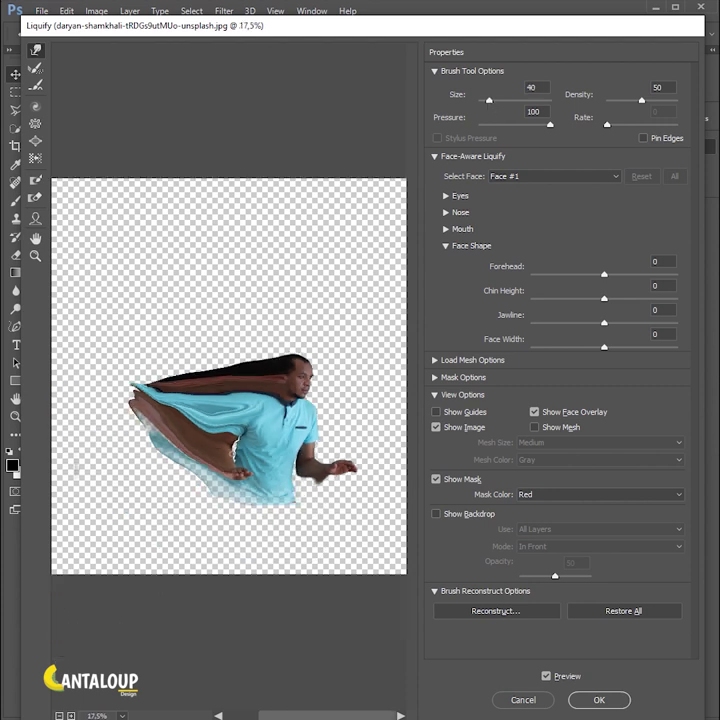
- Free-transform the smeared Background copy 7, pulling corners into perspective
{"action": "key", "text": "Return"}
{"action": "key", "text": "ctrl+t"}
{"action": "left_click_drag", "start_coordinate": [163, 273], "coordinate": [292, 352]}
{"action": "left_click_drag", "start_coordinate": [162, 546], "coordinate": [203, 540]}
- Drag the four transform corners into perspective and apply the distortion
{"action": "left_click_drag", "start_coordinate": [571, 545], "coordinate": [598, 575]}
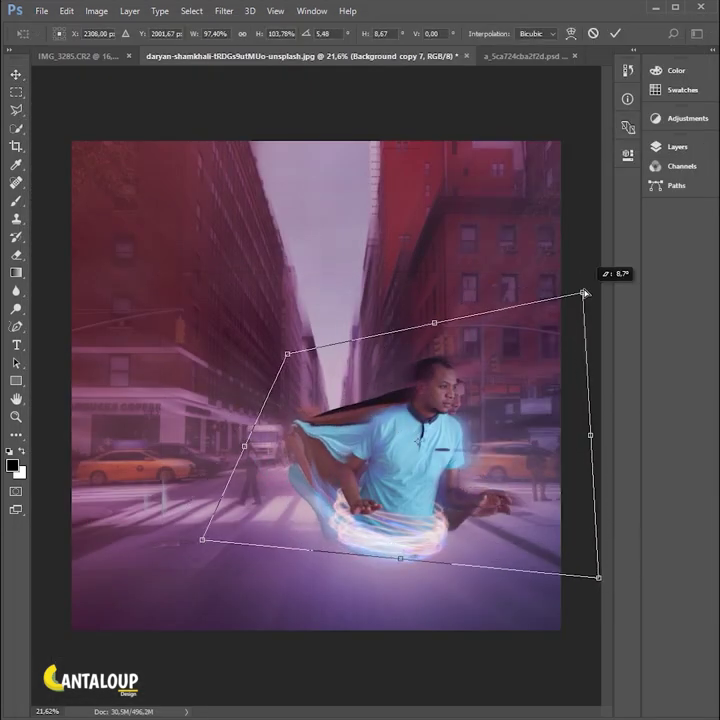
{"action": "left_click_drag", "start_coordinate": [571, 272], "coordinate": [585, 258]}
{"action": "left_click_drag", "start_coordinate": [213, 551], "coordinate": [240, 543]}
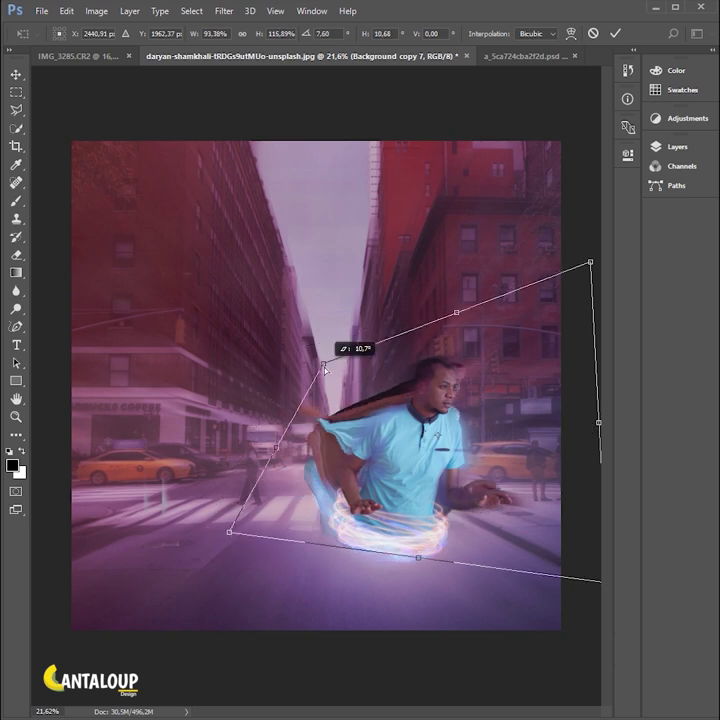
{"action": "left_click_drag", "start_coordinate": [590, 262], "coordinate": [572, 247]}
{"action": "key", "text": "ctrl+minus"}
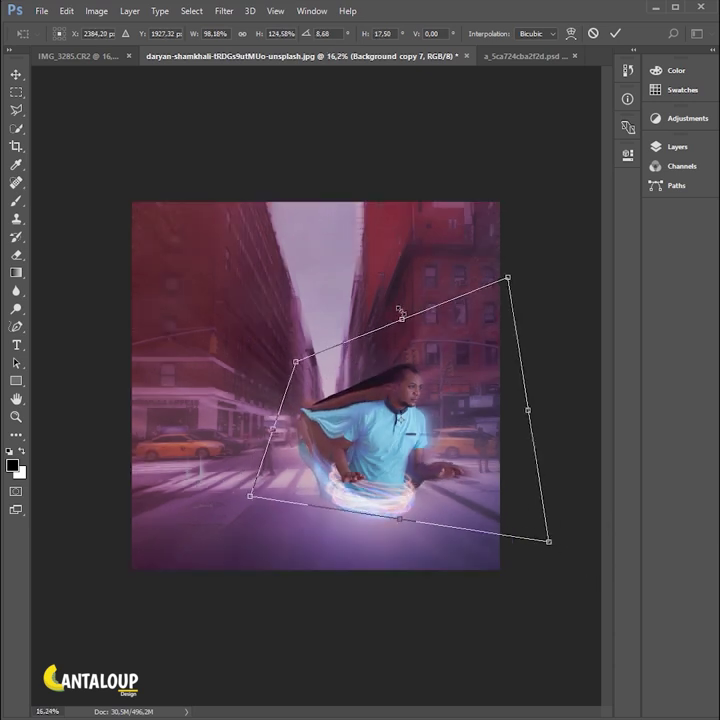
{"action": "key", "text": "Return"}
- Apply a Radial Blur zoom to the distorted streak layer
{"action": "left_click", "coordinate": [224, 11]}
{"action": "left_click", "coordinate": [437, 207]}
{"action": "left_click", "coordinate": [700, 210]}
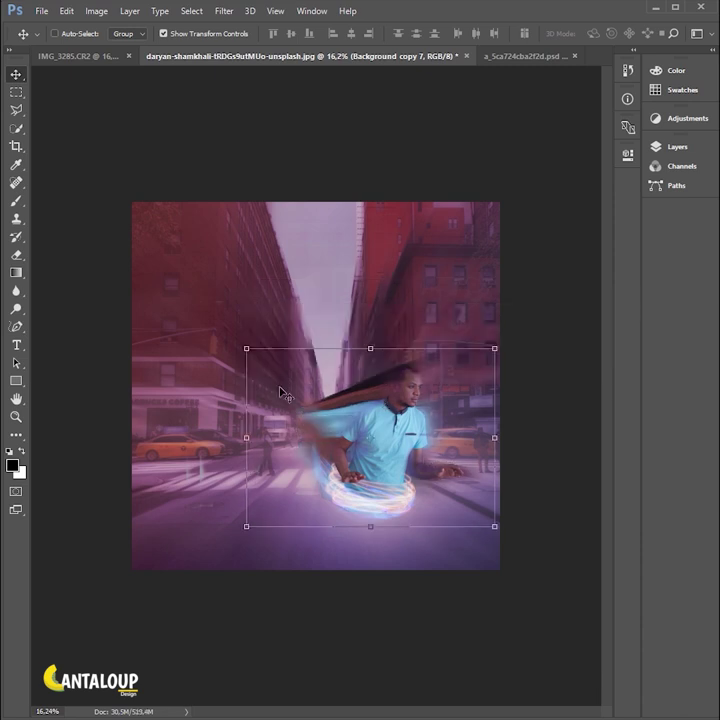
- Skew the blurred streak layer's corners and commit the transform
{"action": "left_click_drag", "start_coordinate": [246, 348], "coordinate": [300, 357]}
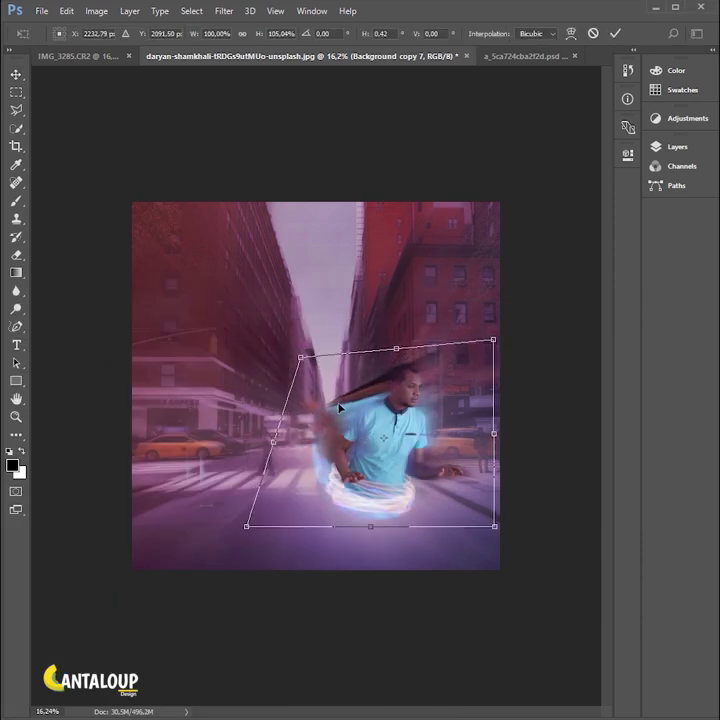
{"action": "left_click_drag", "start_coordinate": [495, 526], "coordinate": [493, 551]}
{"action": "key", "text": "Return"}
{"action": "left_click", "coordinate": [677, 146]}
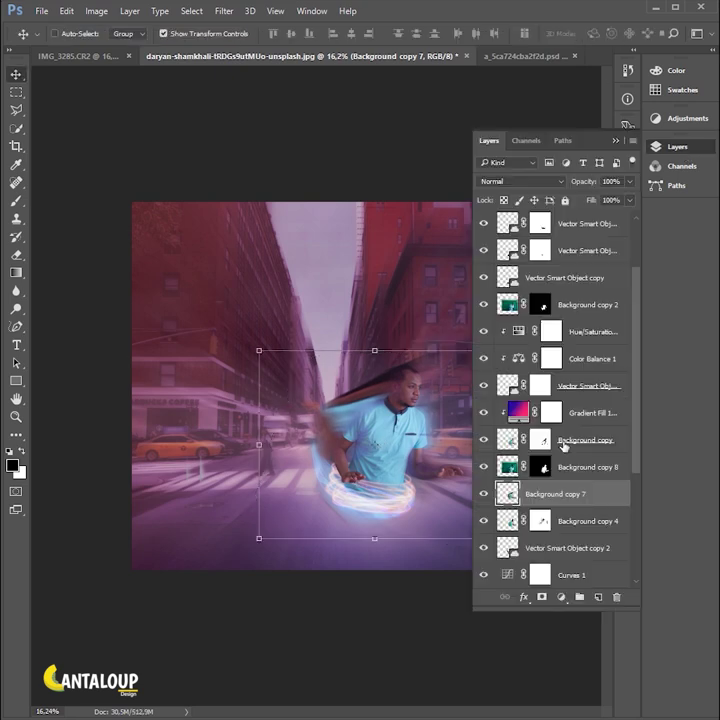
{"action": "scroll", "coordinate": [386, 455], "scroll_direction": "up", "scroll_amount": 3}
{"action": "scroll", "coordinate": [259, 424], "scroll_direction": "down", "scroll_amount": 2}
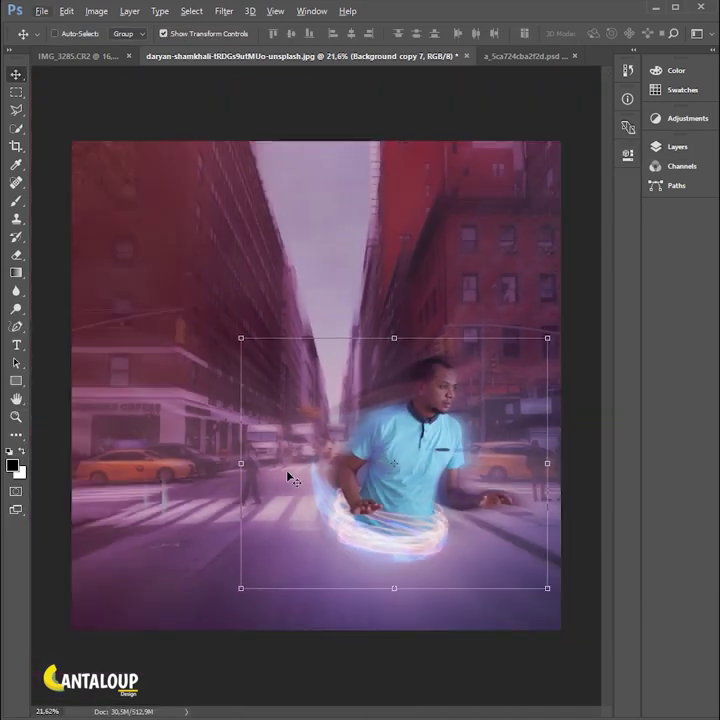
- Add a Levels adjustment with midtones set to 0.75
{"action": "left_click", "coordinate": [665, 118]}
{"action": "left_click", "coordinate": [548, 143]}
{"action": "left_click_drag", "start_coordinate": [522, 297], "coordinate": [535, 308]}
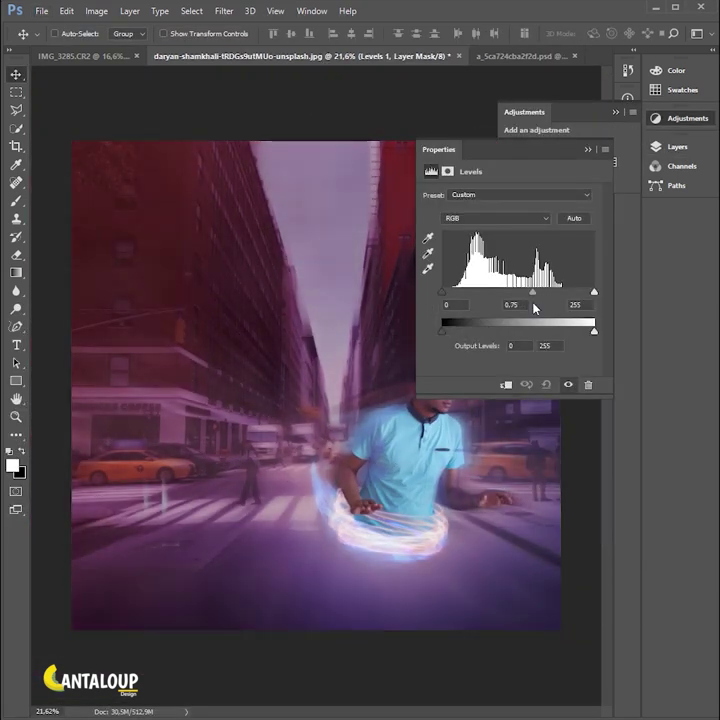
{"action": "left_click", "coordinate": [712, 242]}
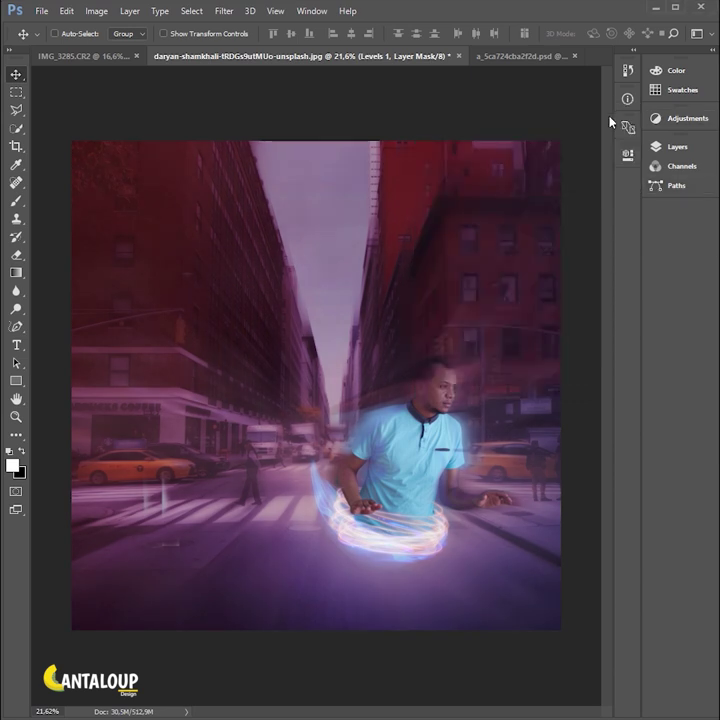
{"action": "key", "text": "F7"}
{"action": "scroll", "coordinate": [612, 300], "scroll_direction": "up", "scroll_amount": 5}
{"action": "key", "text": "F7"}
- Add Brightness/Contrast at 24 and 39, clip it to Background copy 8, and paint its mask
{"action": "key", "text": "F7"}
{"action": "scroll", "coordinate": [641, 455], "scroll_direction": "up", "scroll_amount": 1}
{"action": "left_click", "coordinate": [519, 199]}
{"action": "scroll", "coordinate": [518, 273], "scroll_direction": "up", "scroll_amount": 2}
{"action": "mouse_move", "coordinate": [509, 229]}
{"action": "left_mouse_down"}
{"action": "mouse_move", "coordinate": [522, 229]}
{"action": "mouse_move", "coordinate": [541, 256]}
{"action": "left_mouse_up"}
{"action": "key", "text": "F7"}
{"action": "right_click", "coordinate": [590, 360]}
{"action": "key", "text": "Escape"}
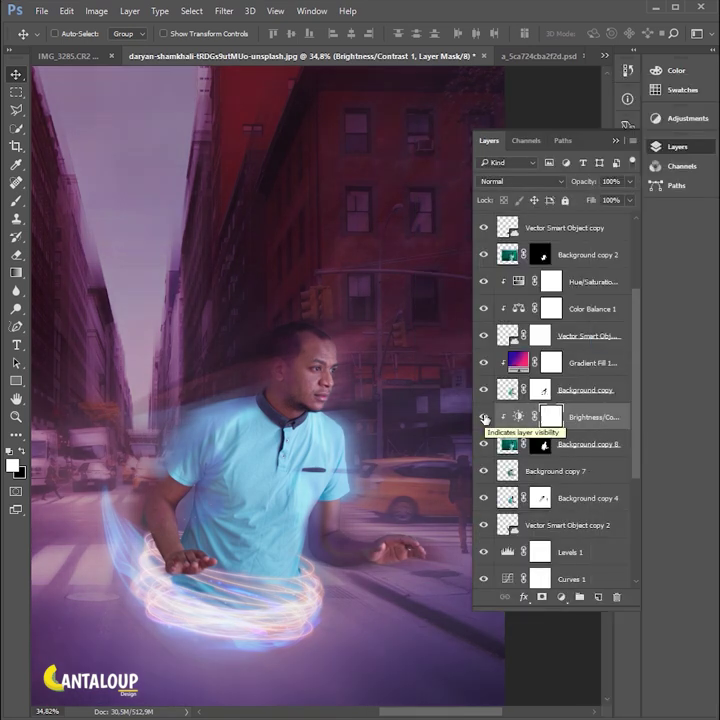
{"action": "left_click", "coordinate": [18, 202]}
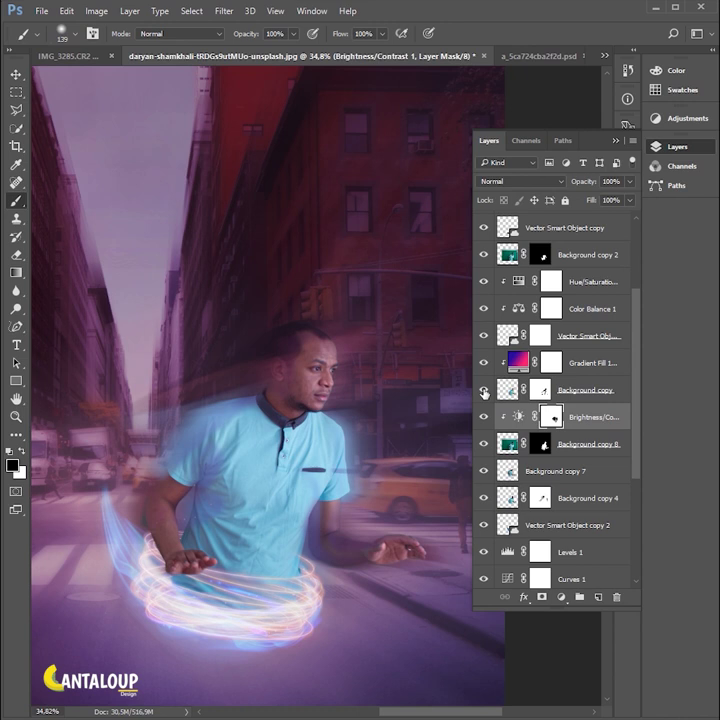
{"action": "key", "text": "F7"}
{"action": "scroll", "coordinate": [386, 596], "scroll_direction": "down", "scroll_amount": 2}
{"action": "scroll", "coordinate": [386, 596], "scroll_direction": "down", "scroll_amount": 1}
{"action": "scroll", "coordinate": [361, 487], "scroll_direction": "up", "scroll_amount": 1}
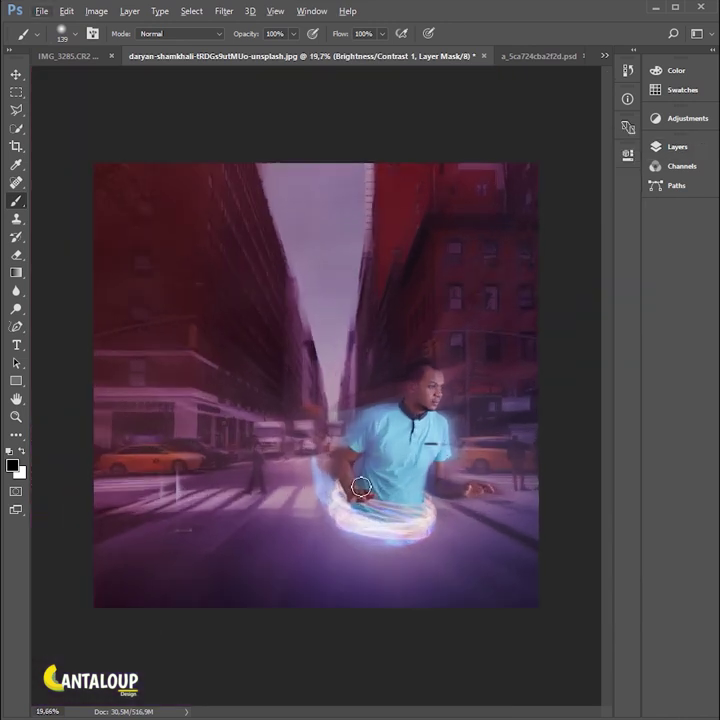
- Group the effect layers into Group 2 with Ctrl+G and zoom out
{"action": "key", "text": "F7"}
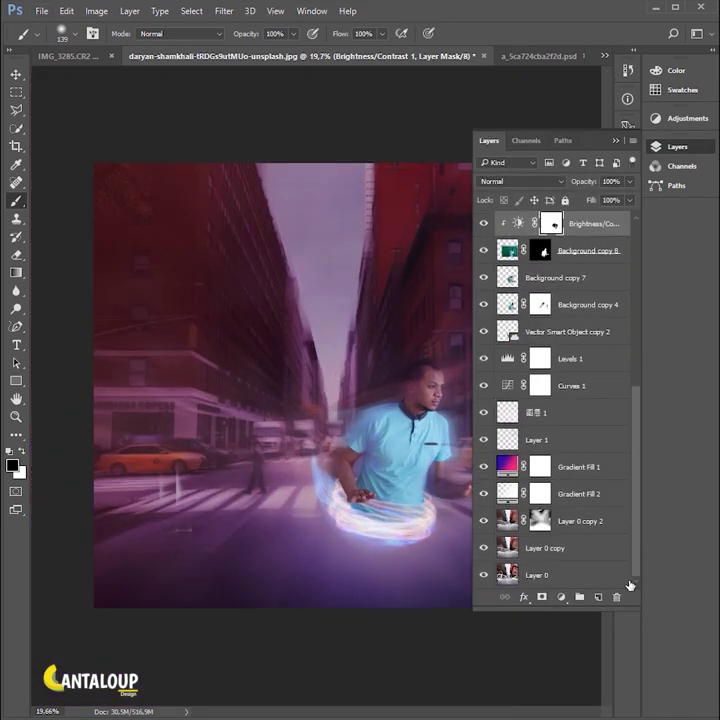
{"action": "key", "text": "ctrl+minus"}
{"action": "key", "text": "v"}
{"action": "left_click", "coordinate": [497, 219], "text": "alt"}
{"action": "key", "text": "F7"}
{"action": "key", "text": "ctrl+minus"}
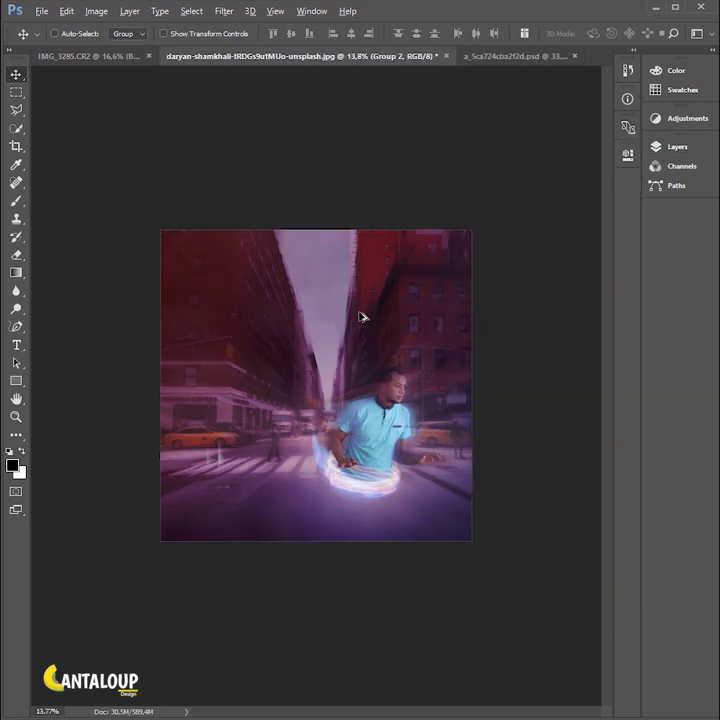
- Toggle Group 2 off and on to compare against the original street photo
{"action": "key", "text": "F7"}
{"action": "left_click", "coordinate": [485, 220]}
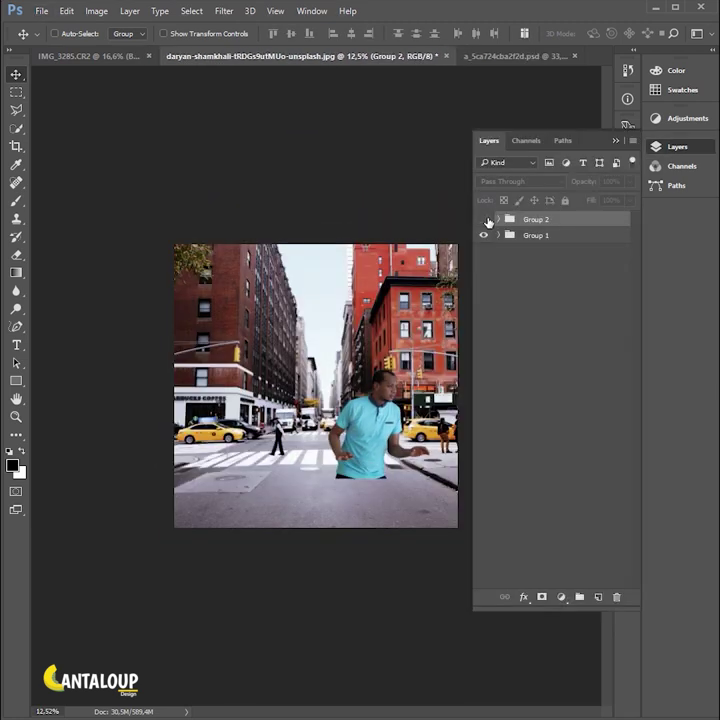
{"action": "left_click", "coordinate": [485, 220]}
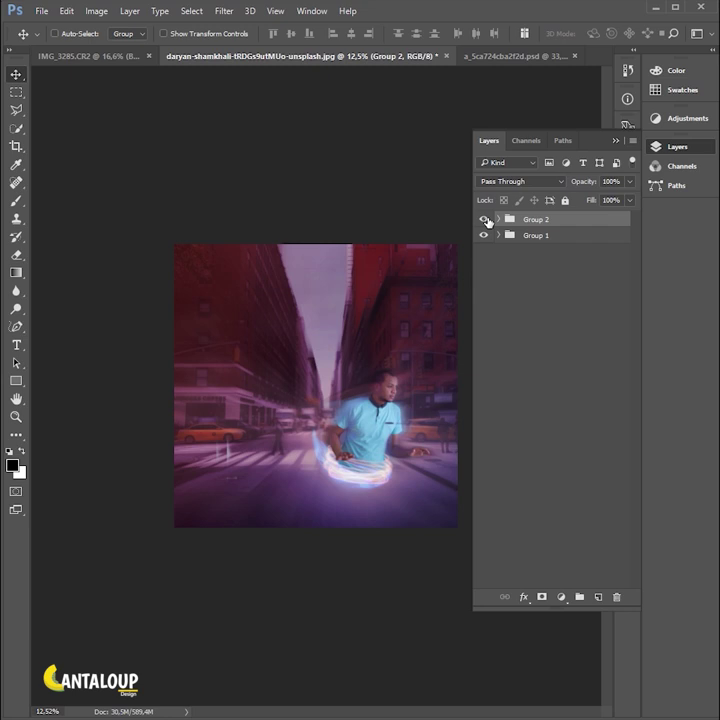